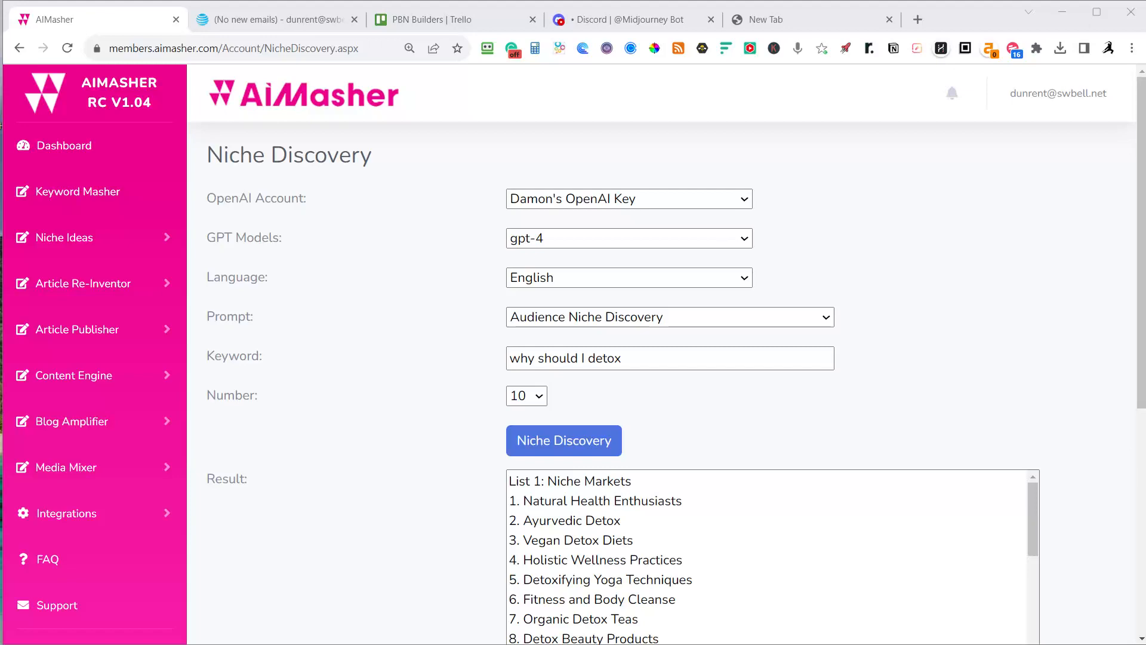
# - Switch to the Detox notes in Notepad, examine the keyword phrases listed there, and put the notes away
pyautogui.hotkey('alt', 'Tab')
pyautogui.moveTo(0, 119); pyautogui.dragTo(431, 52)
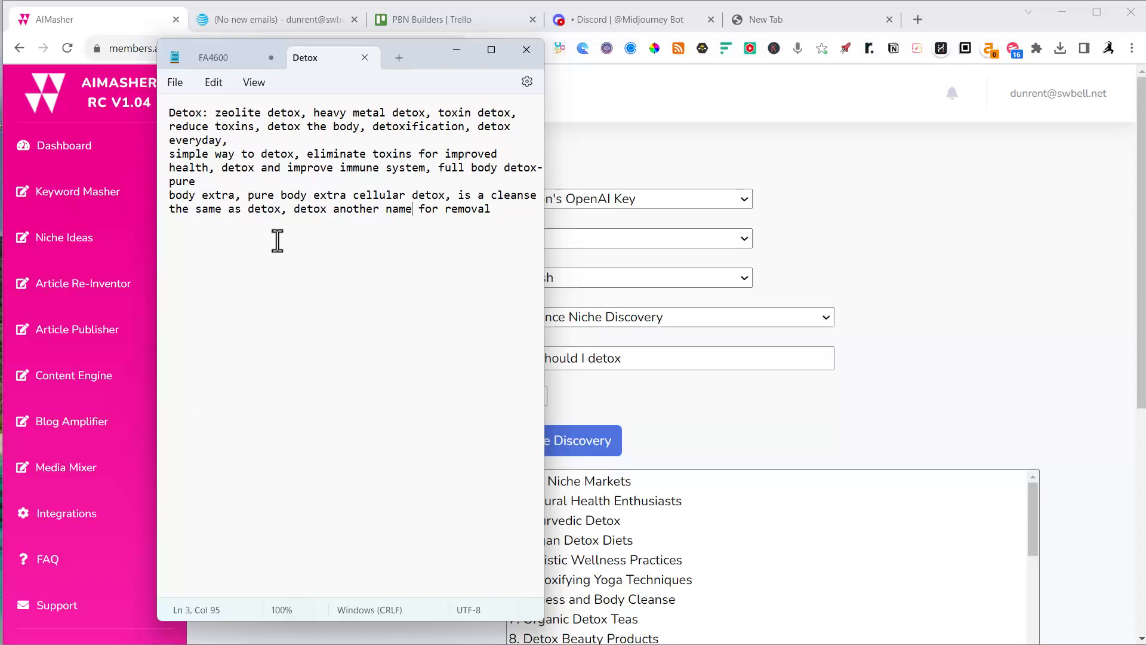
pyautogui.moveTo(172, 154)
pyautogui.mouseDown()
pyautogui.moveTo(291, 154)
pyautogui.moveTo(170, 143)
pyautogui.moveTo(166, 155)
pyautogui.mouseUp()
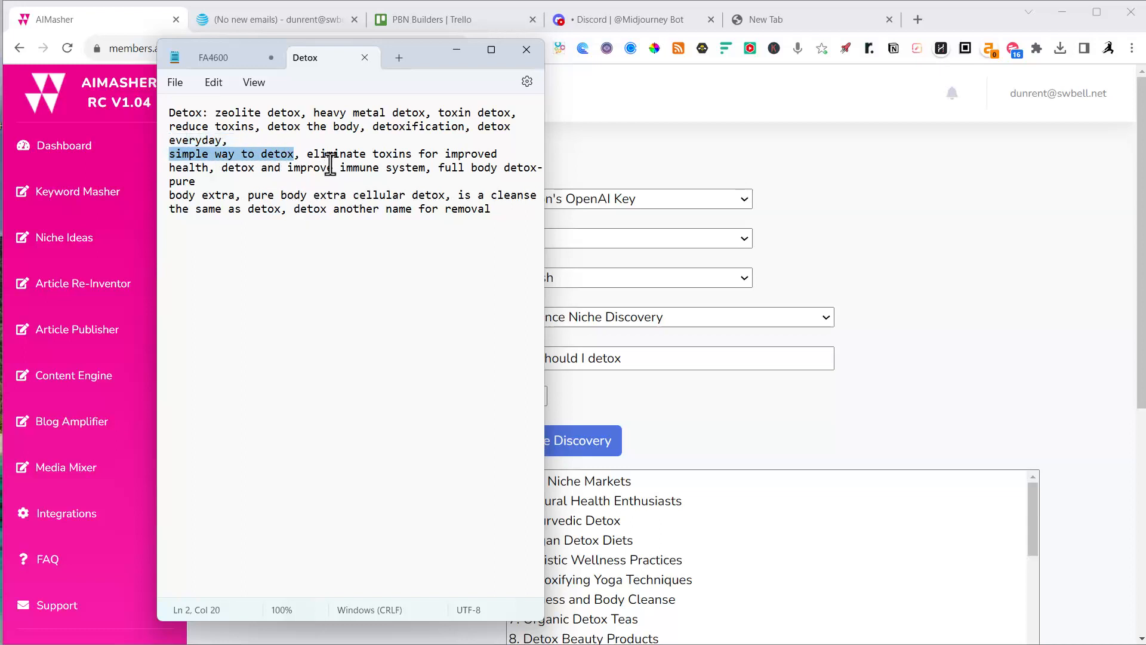
pyautogui.moveTo(307, 154)
pyautogui.mouseDown()
pyautogui.moveTo(431, 154)
pyautogui.moveTo(361, 169)
pyautogui.moveTo(218, 162)
pyautogui.mouseUp()
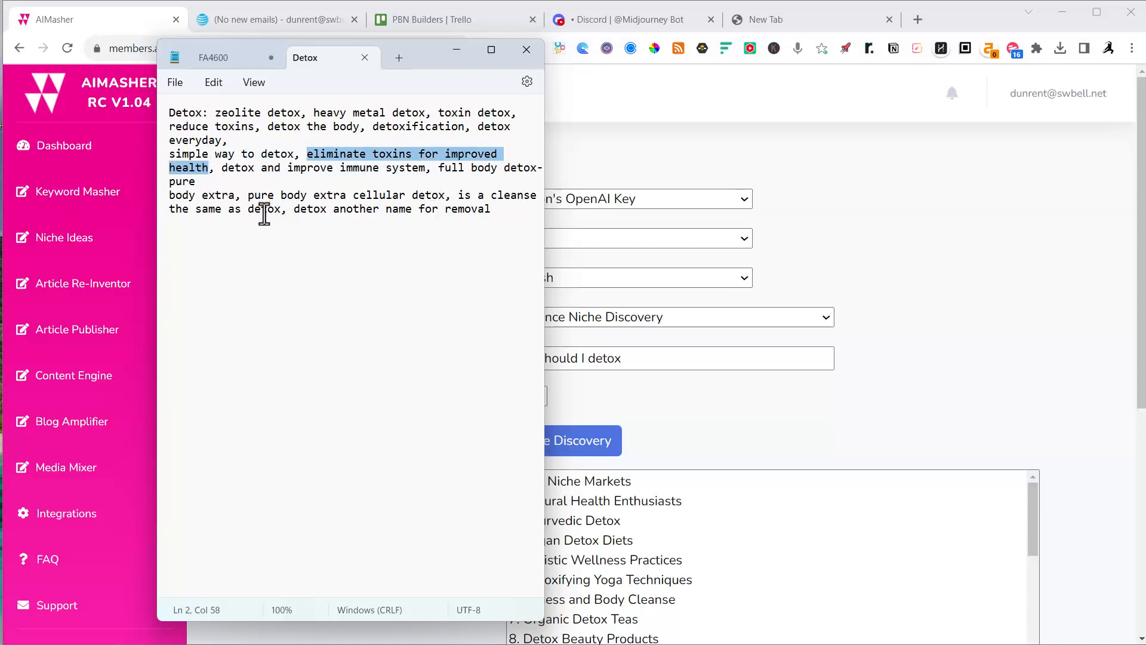
pyautogui.click(456, 50)
# - Examine the niche markets, related terms and trending questions generated for the keyword "why should I detox"
pyautogui.moveTo(511, 361); pyautogui.dragTo(647, 358)
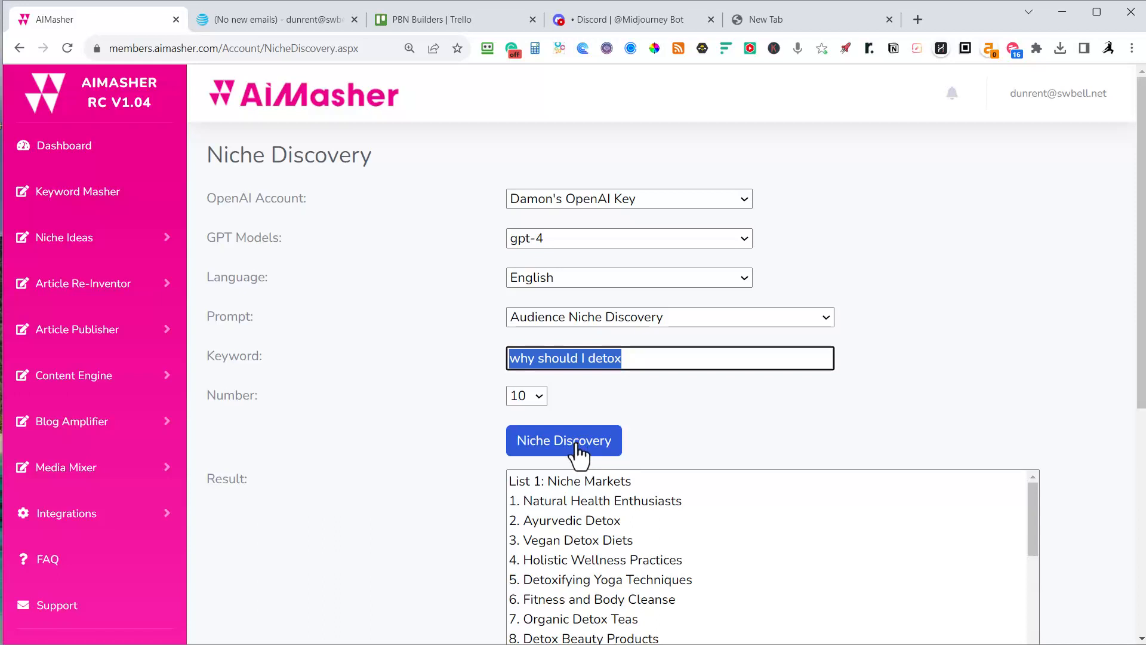
pyautogui.scroll(-3, 726, 450)
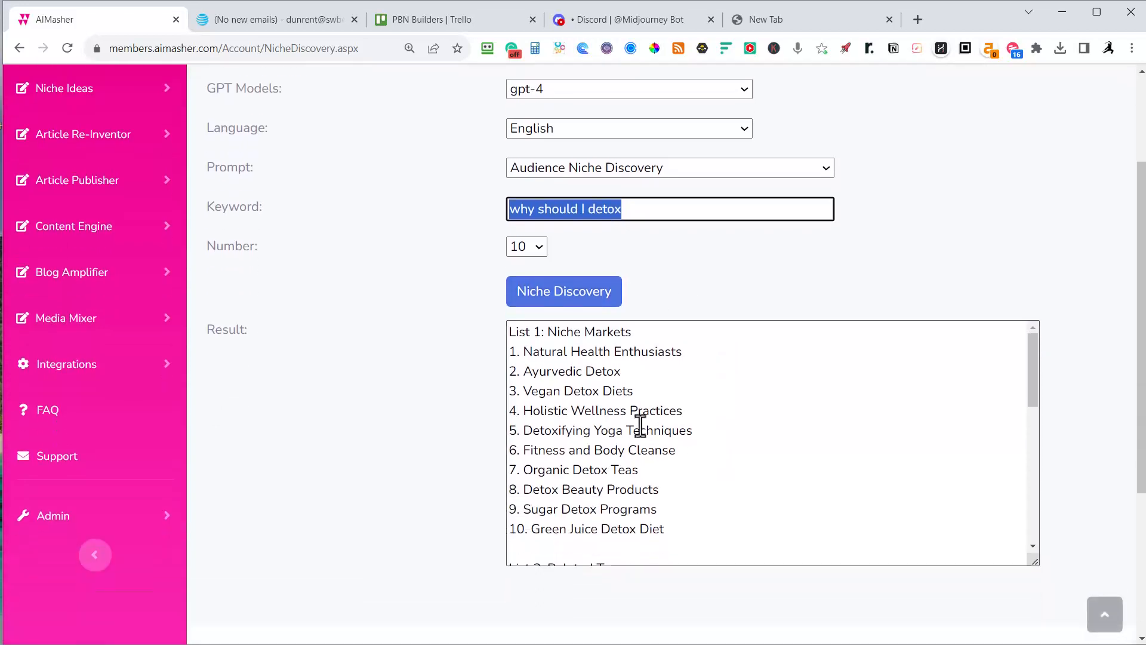
pyautogui.click(1035, 358)
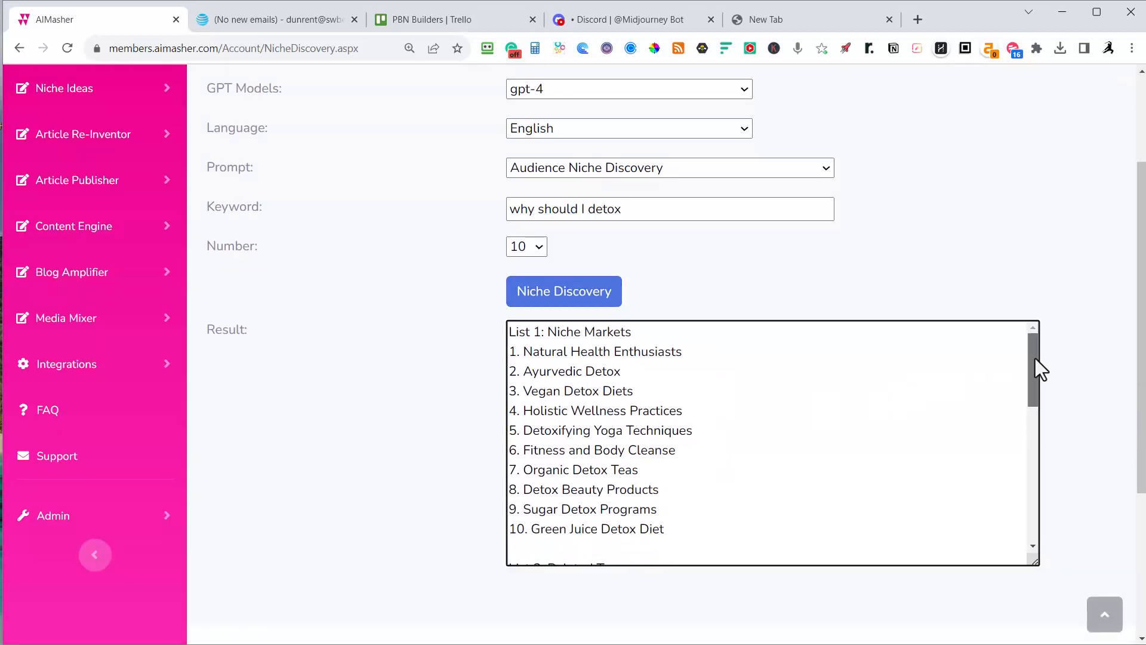
pyautogui.moveTo(1035, 359); pyautogui.dragTo(1041, 382)
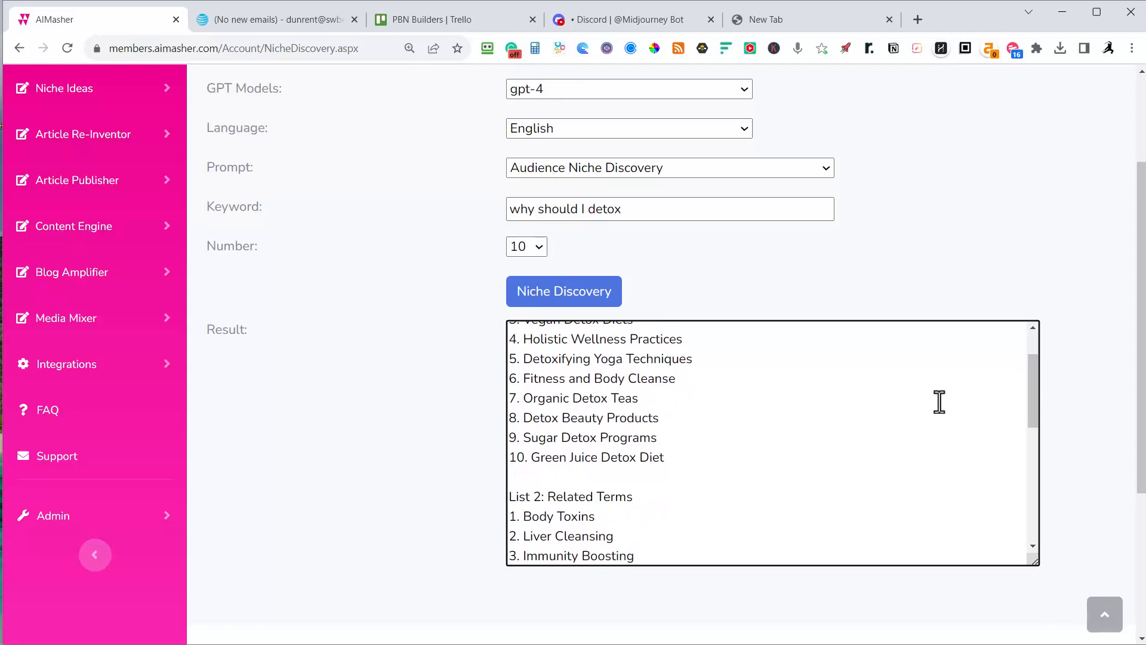
pyautogui.moveTo(1034, 385); pyautogui.dragTo(1034, 435)
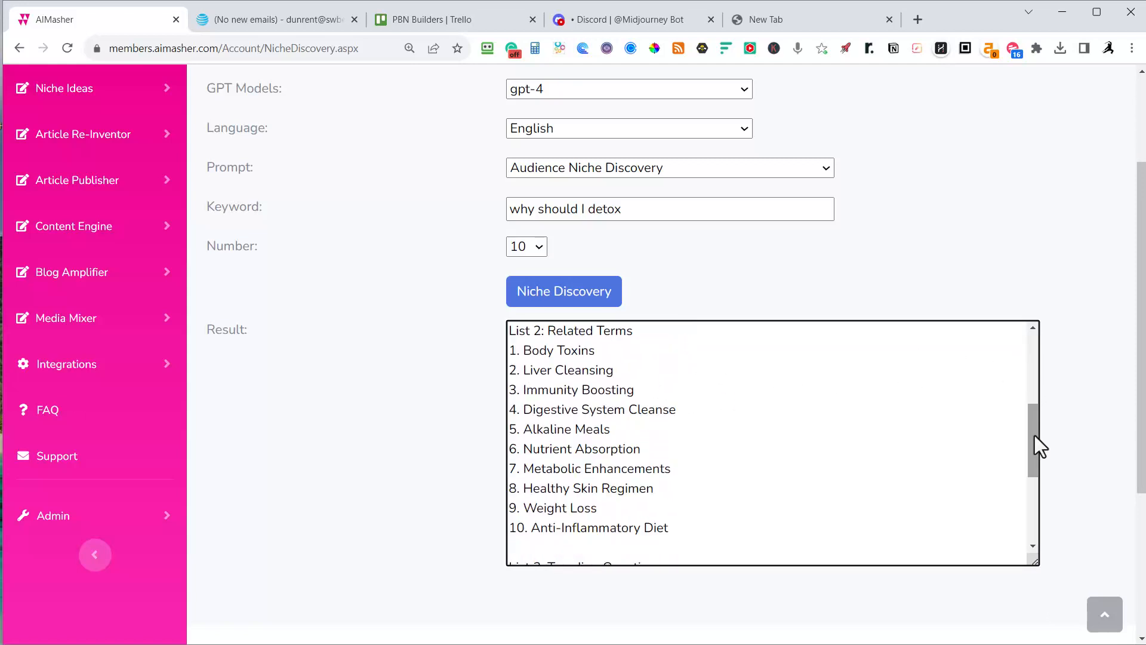
pyautogui.scroll(-1, 555, 498)
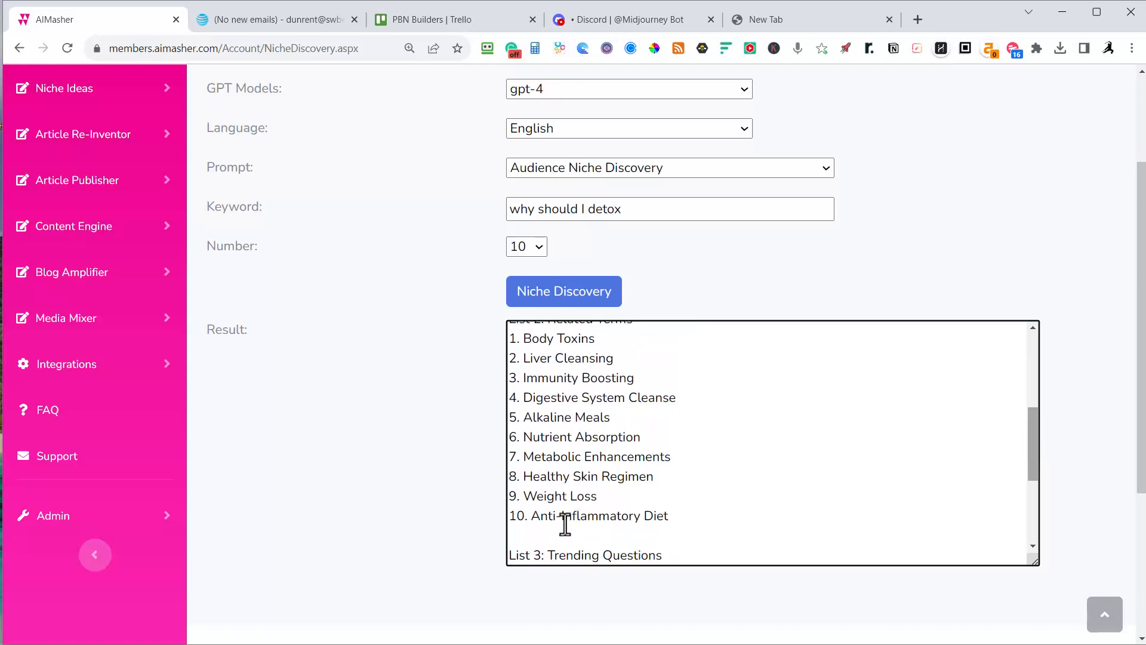
pyautogui.scroll(-3, 1043, 485)
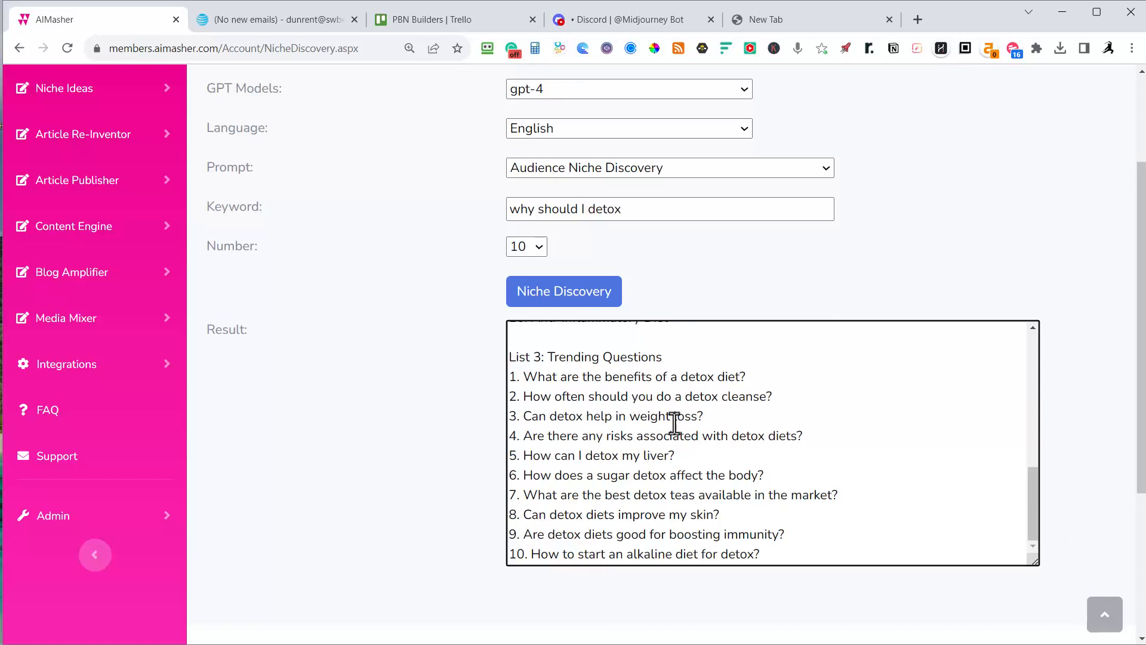
pyautogui.scroll(3, 120, 187)
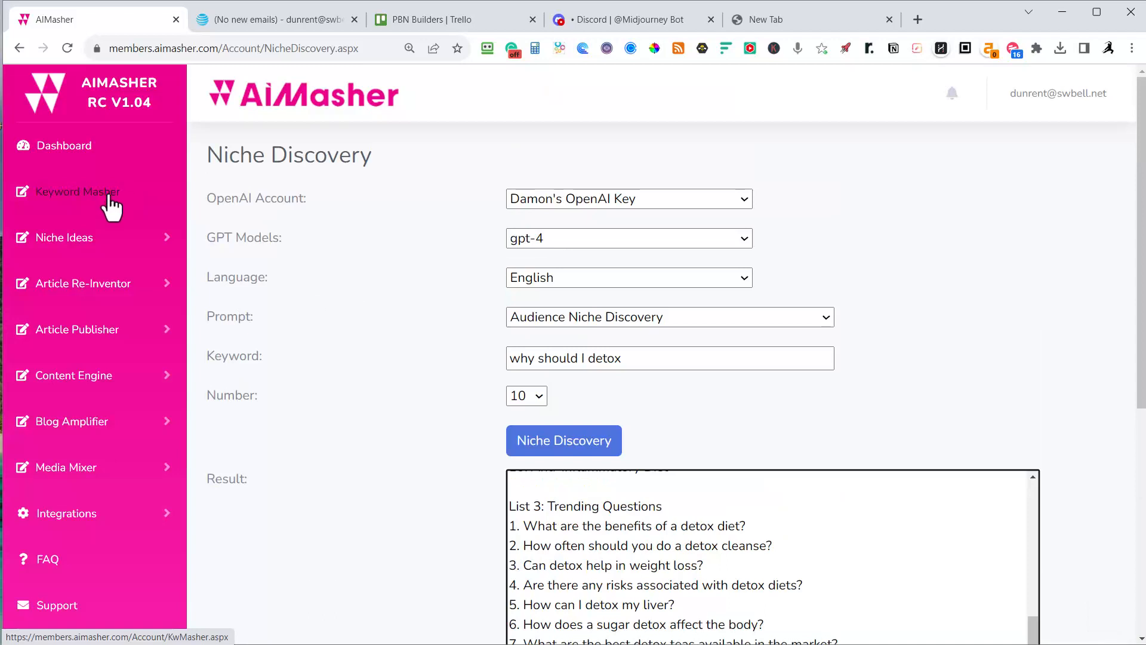
# - Open Keyword Masher in a new tab and create keywords for "why should I detox" using the "10 Keyword - The Big Question" prompt
pyautogui.middleClick(111, 196)
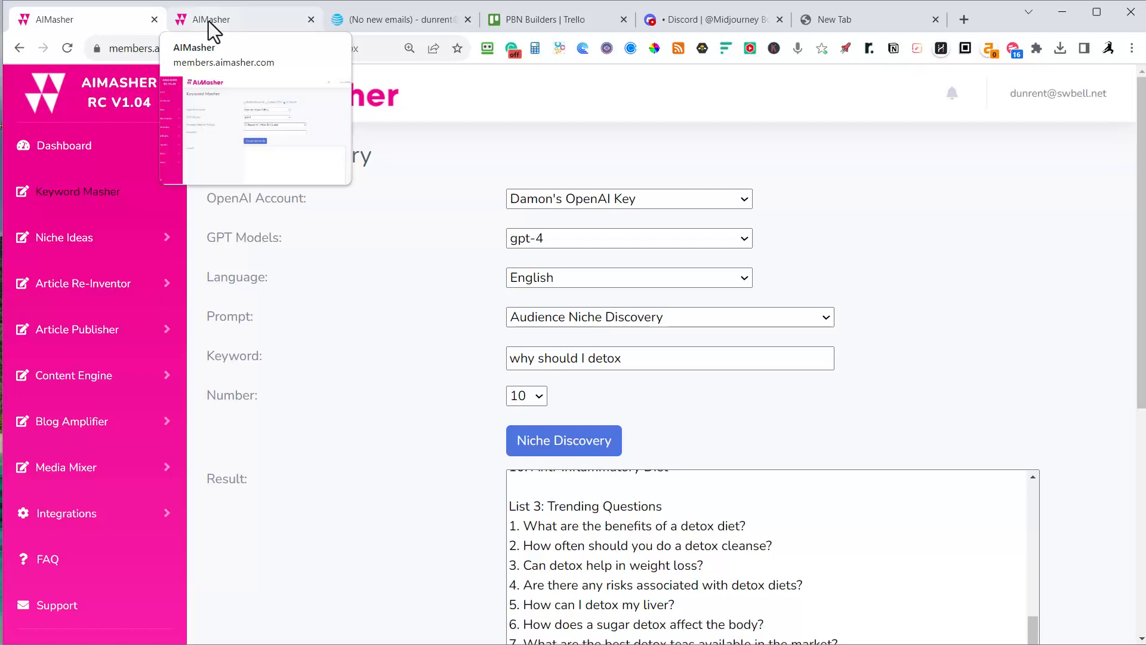
pyautogui.click(221, 20)
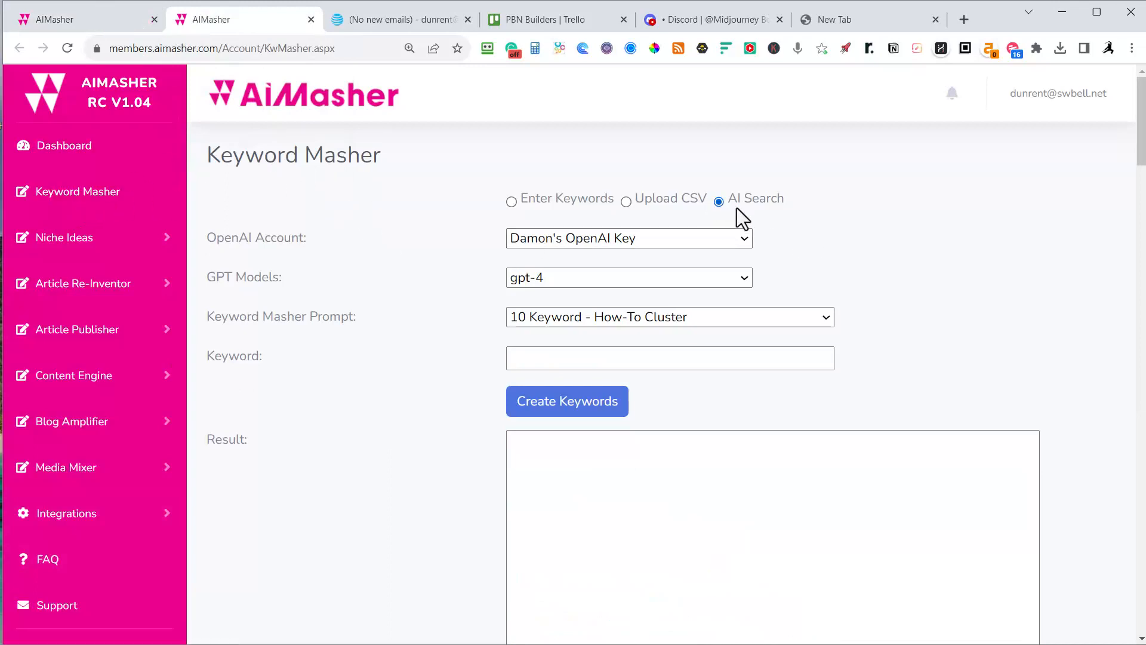
pyautogui.click(691, 319)
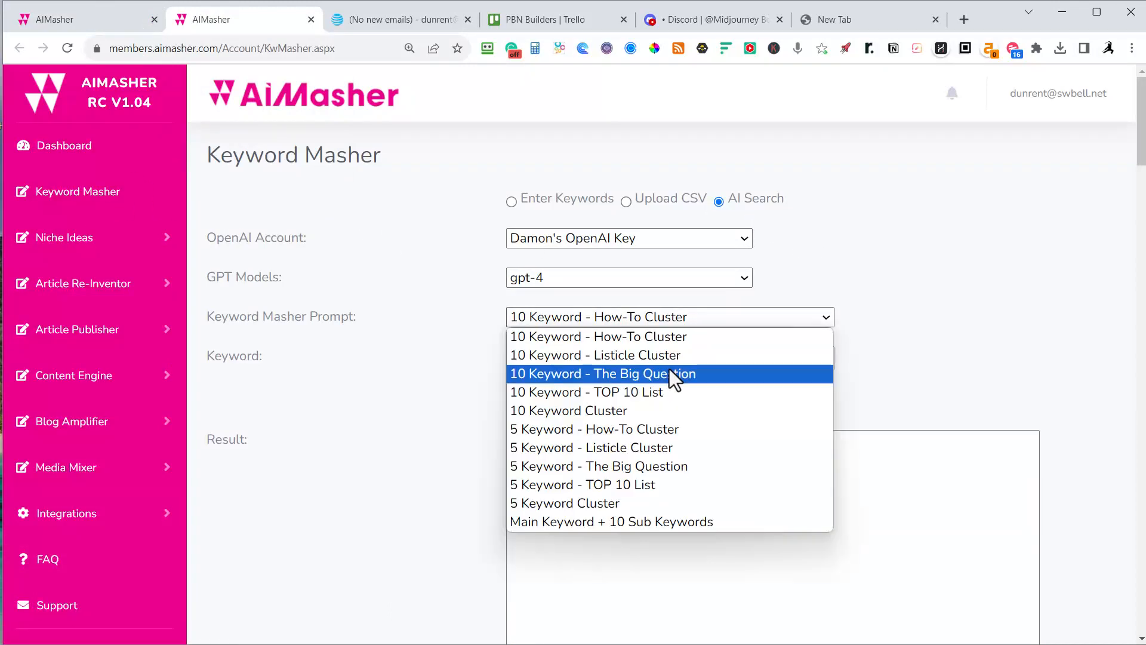
pyautogui.click(673, 371)
pyautogui.click(574, 358)
pyautogui.write('why should I deto')
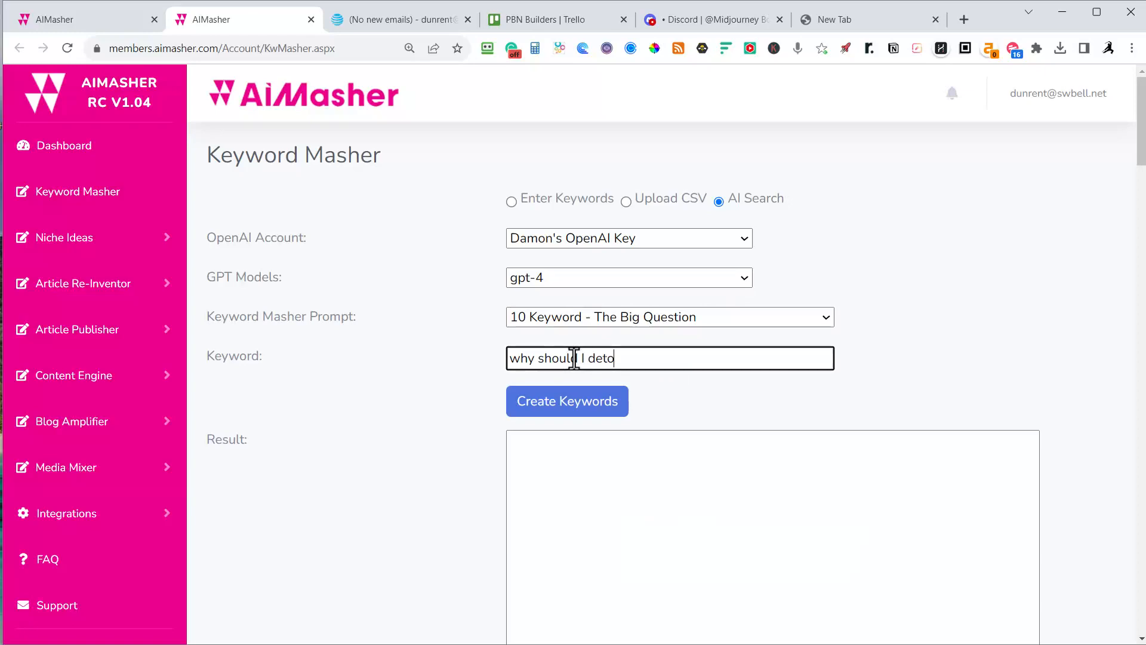
pyautogui.click(527, 401)
# - Examine the generated detox questions and their sub-keywords in the Keyword Masher result
pyautogui.scroll(-4, 647, 335)
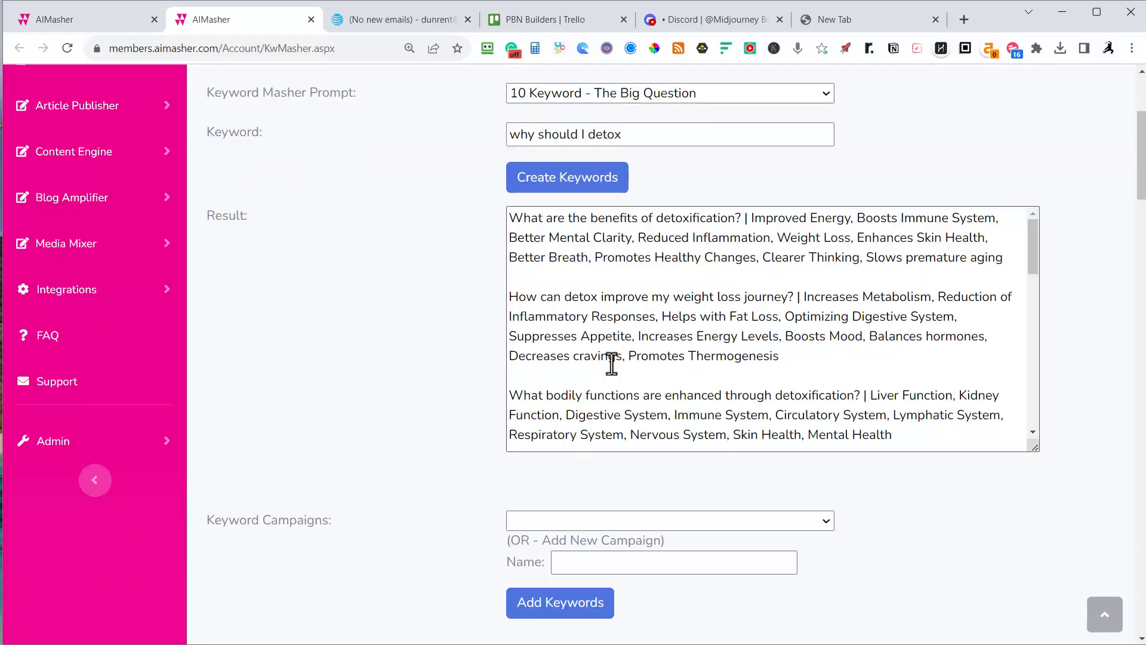
pyautogui.scroll(-2, 647, 335)
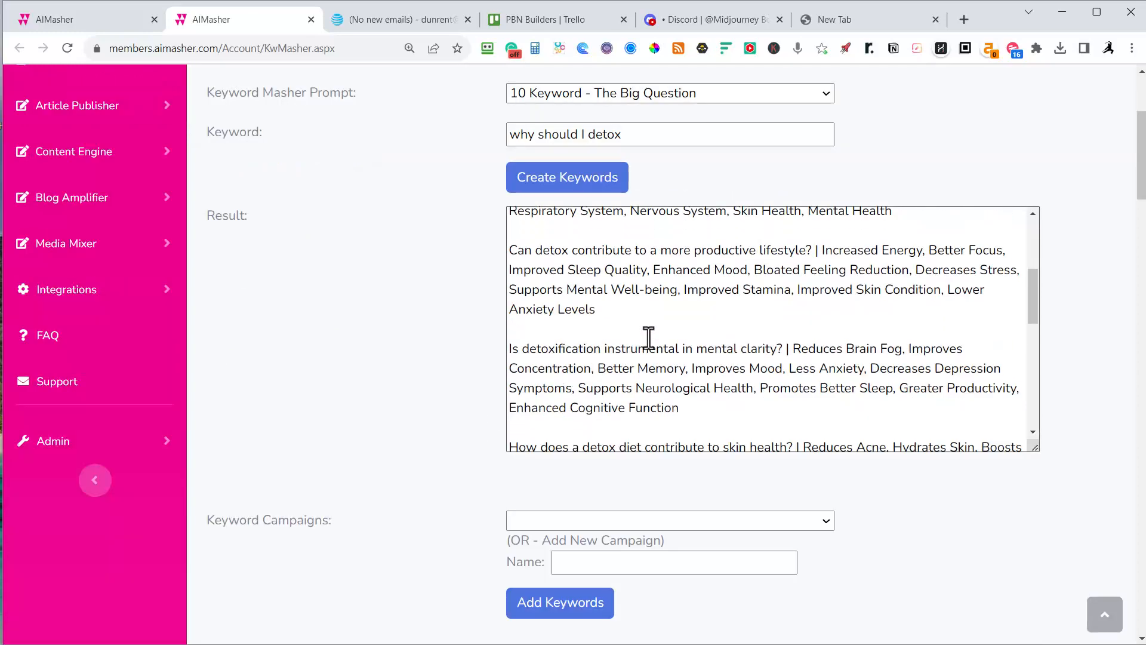
pyautogui.scroll(-3, 651, 335)
pyautogui.scroll(-2, 651, 334)
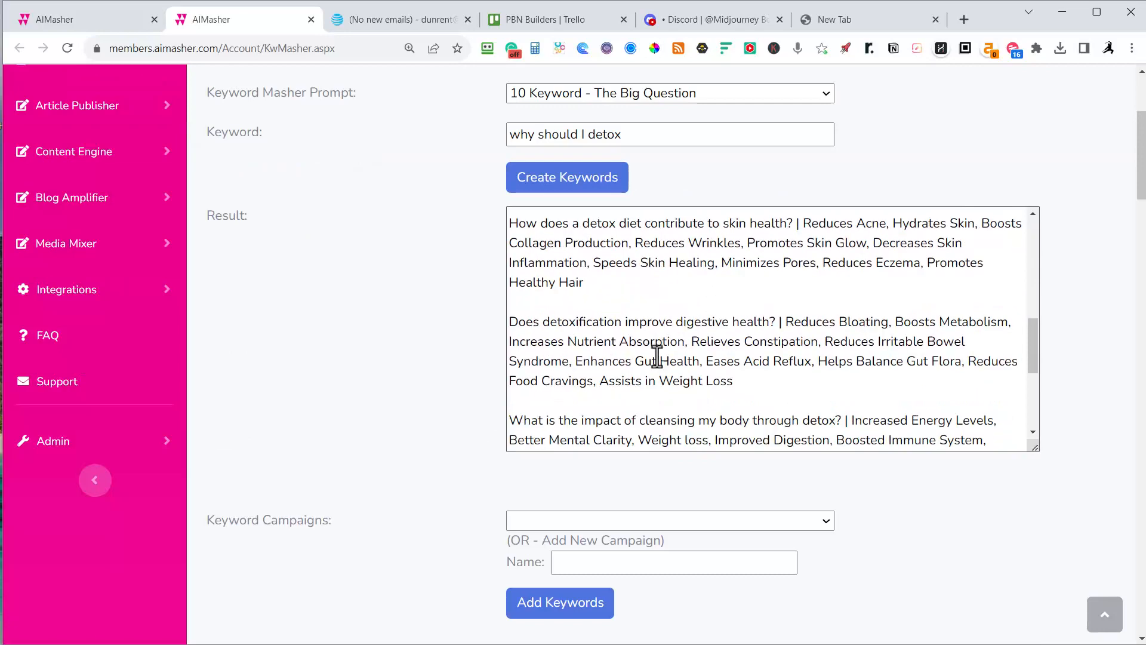
pyautogui.scroll(-4, 601, 358)
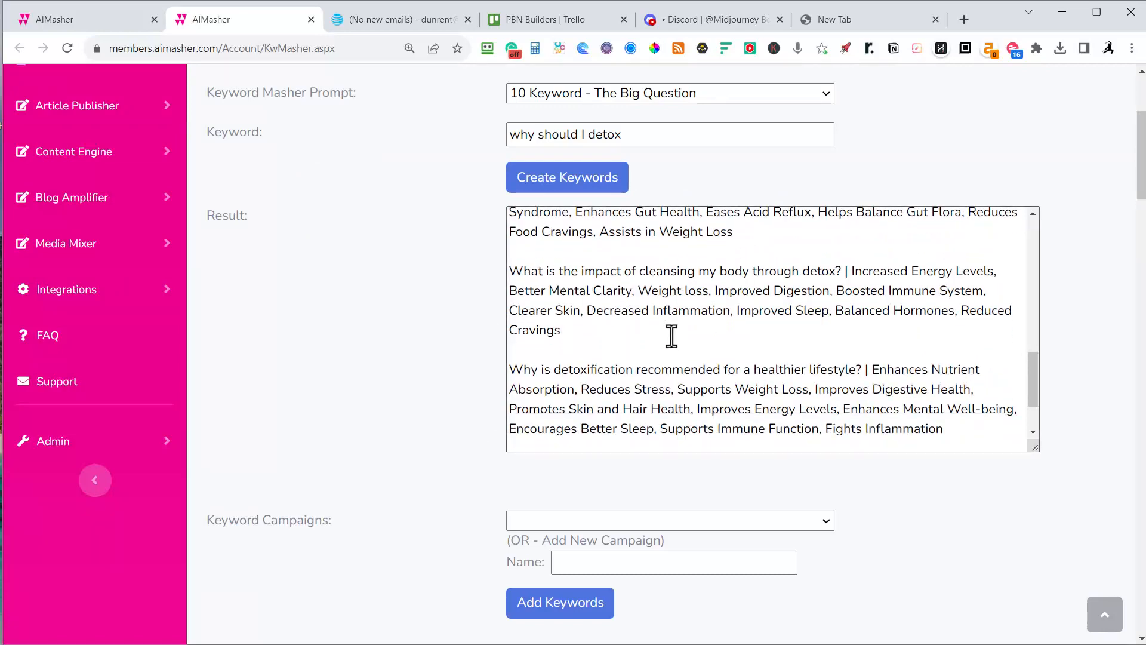
pyautogui.scroll(-3, 671, 333)
# - Delete all existing entries from the table of processed keywords and confirm the deletion
pyautogui.scroll(-20, 683, 341)
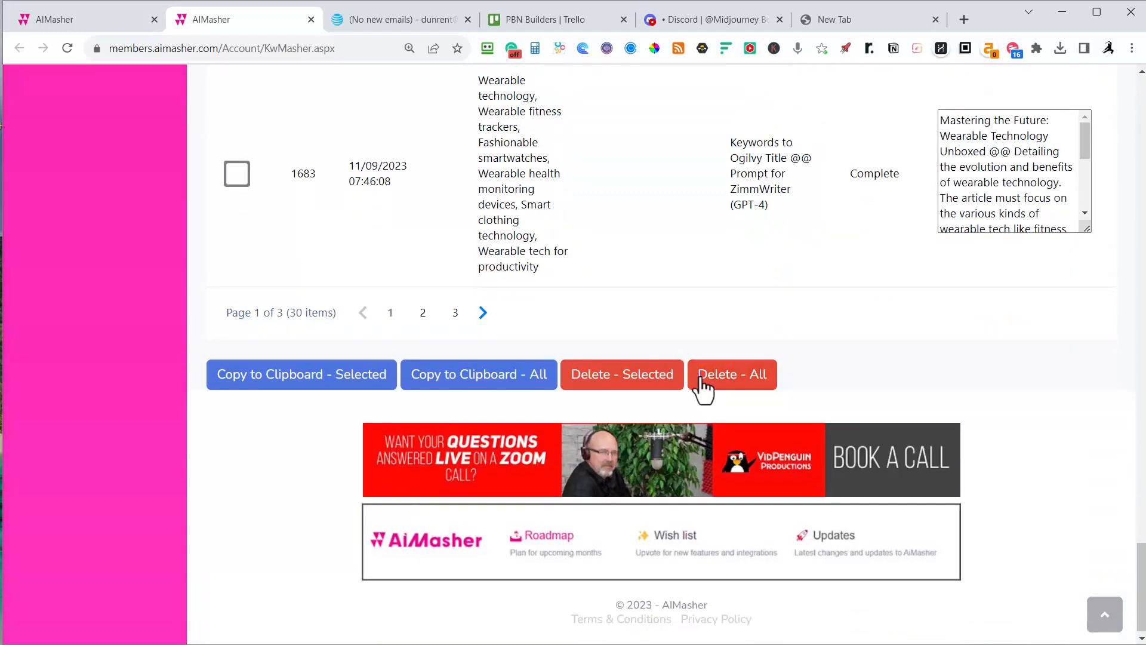
pyautogui.click(701, 382)
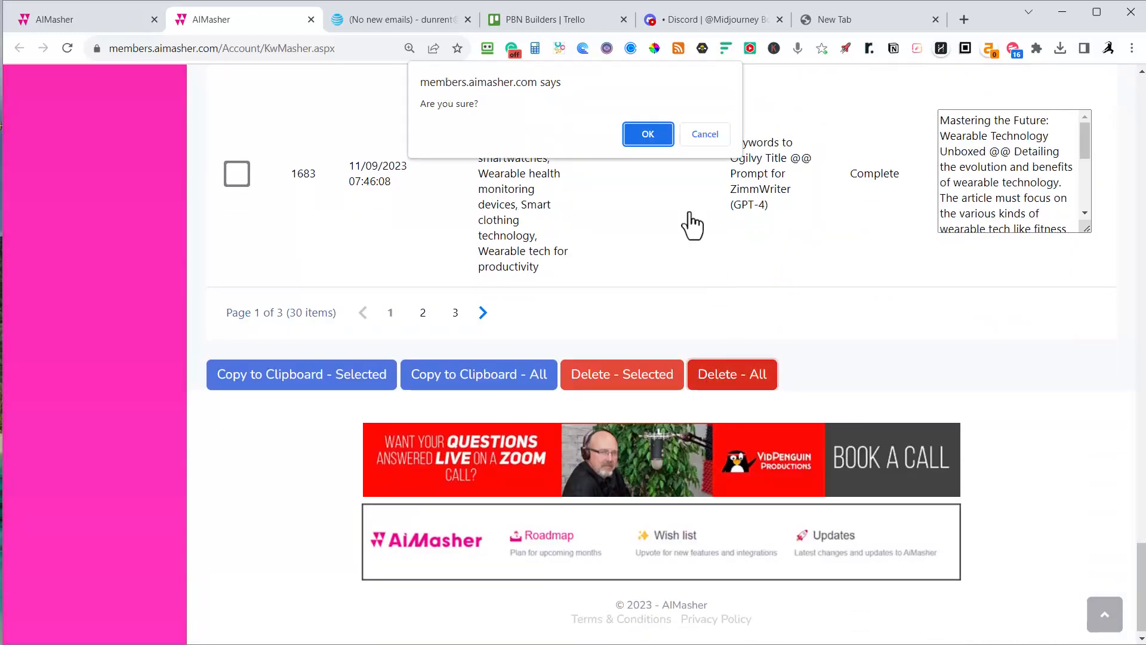
pyautogui.press('Return')
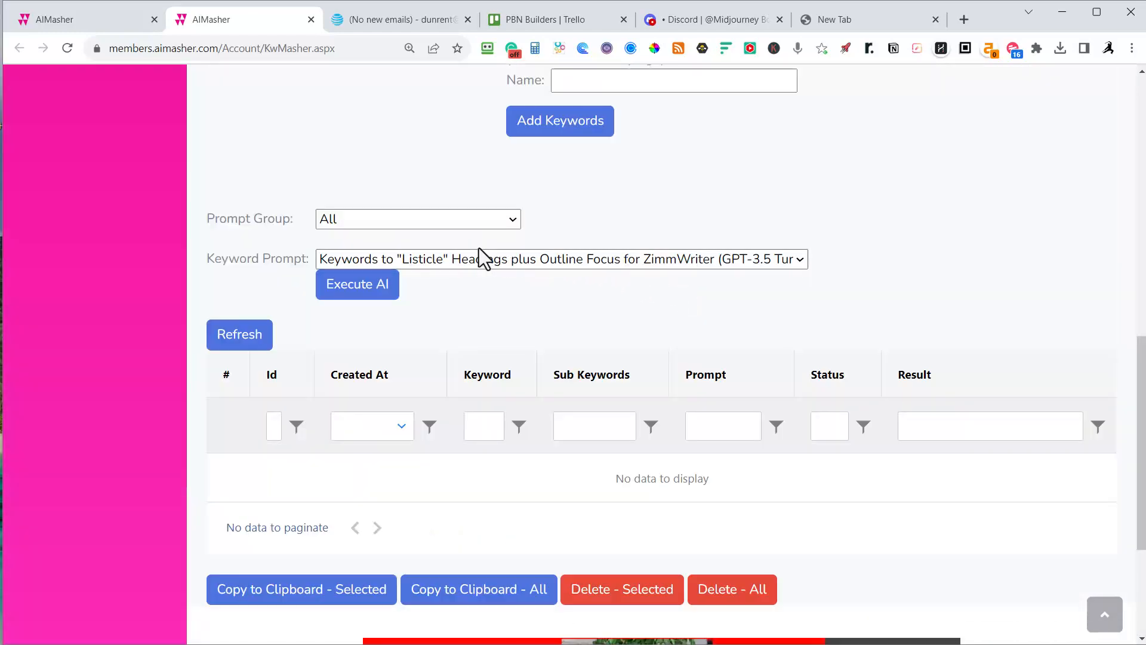
# - Execute the ZimmWriter (GPT4) group's prompt 'Keywords to "1-Big Question" plus Outline Focus for ZimmWriter (GPT-4)' on the keywords and check the queued entries
pyautogui.scroll(1, 507, 268)
pyautogui.click(501, 294)
pyautogui.click(393, 389)
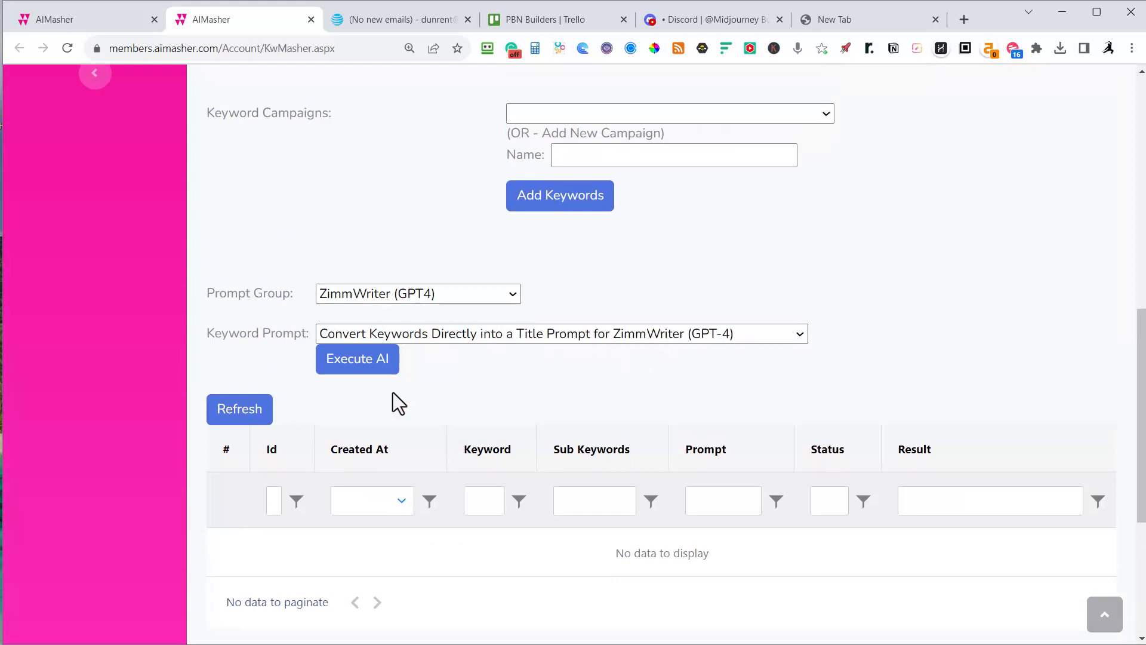
pyautogui.click(765, 333)
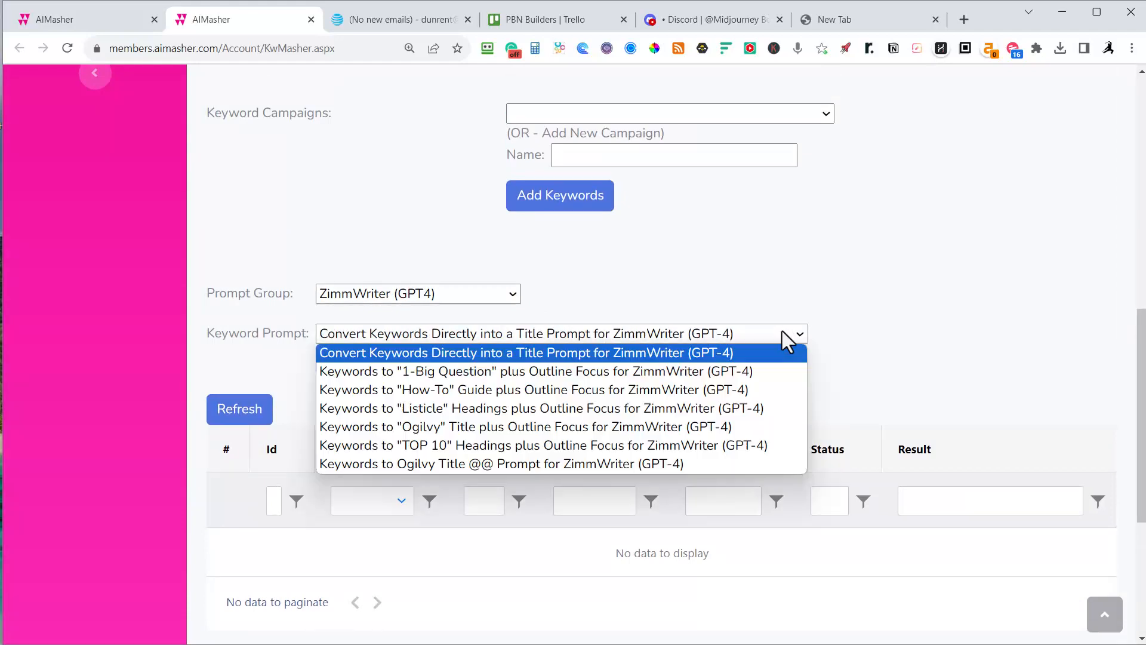
pyautogui.click(445, 371)
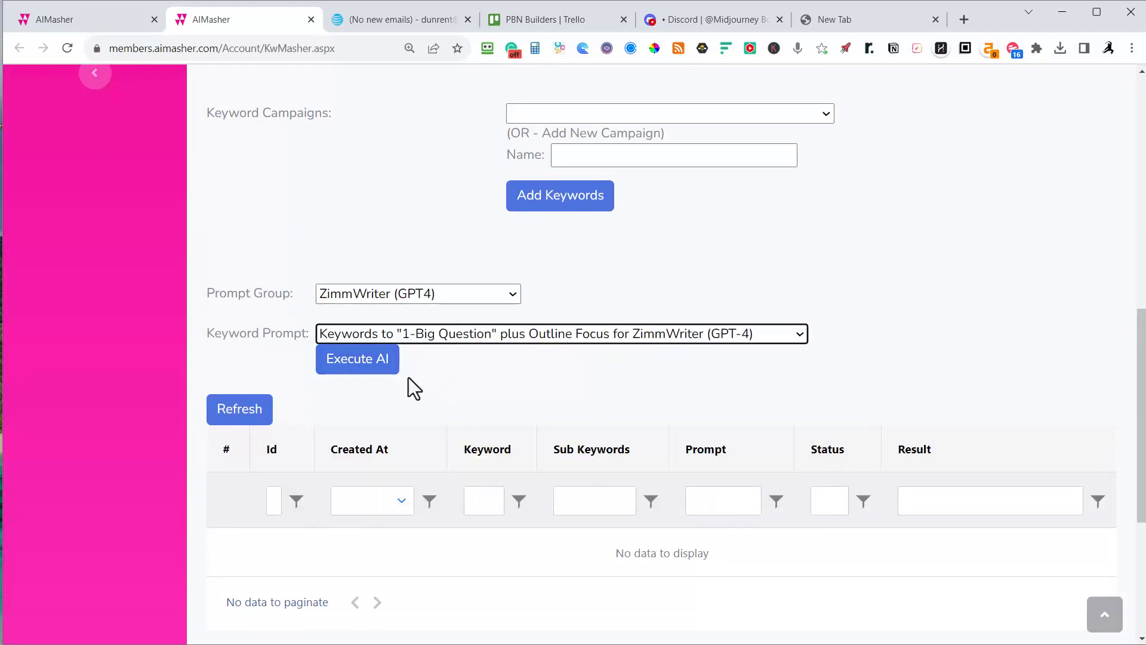
pyautogui.click(360, 365)
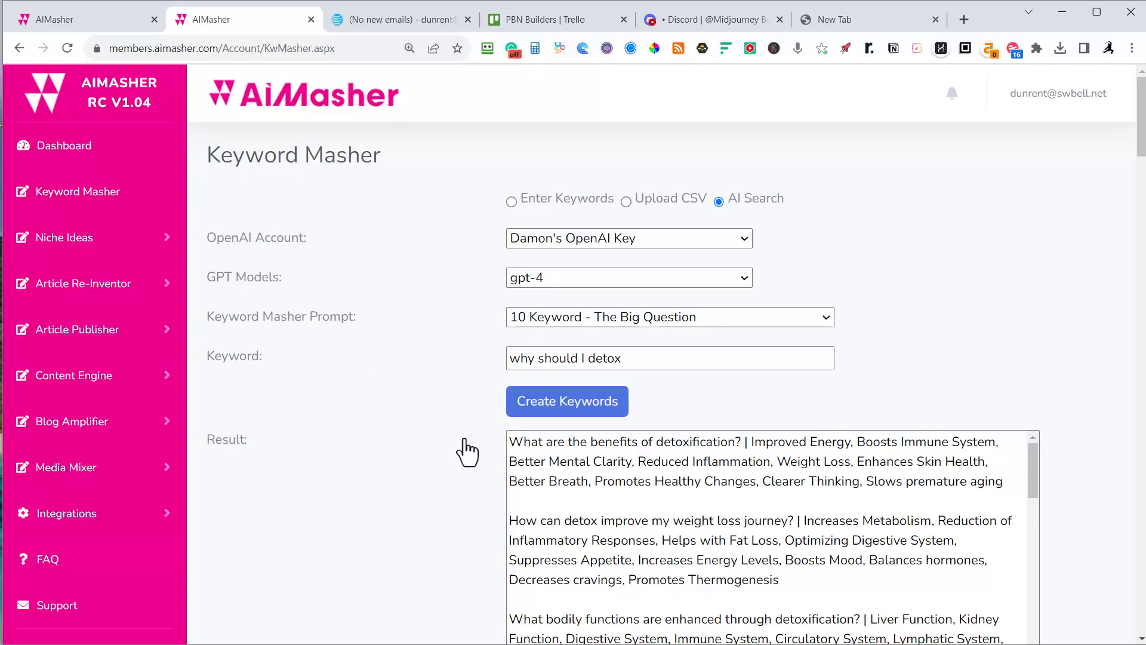
pyautogui.scroll(-15, 510, 471)
pyautogui.scroll(-20, 510, 470)
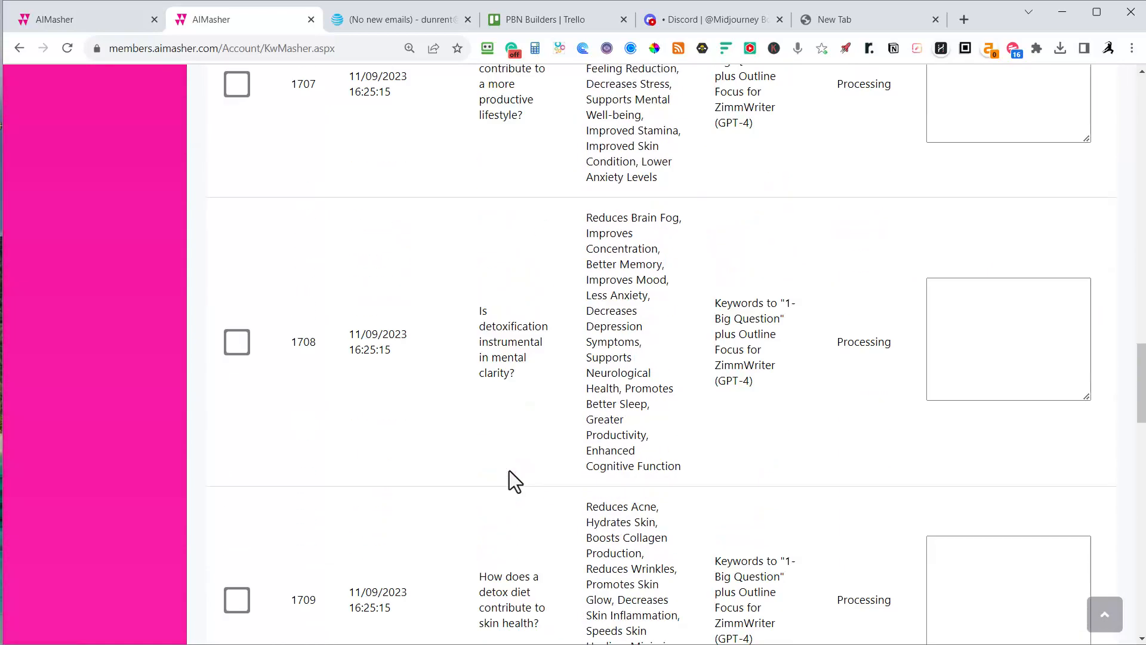
pyautogui.scroll(12, 510, 472)
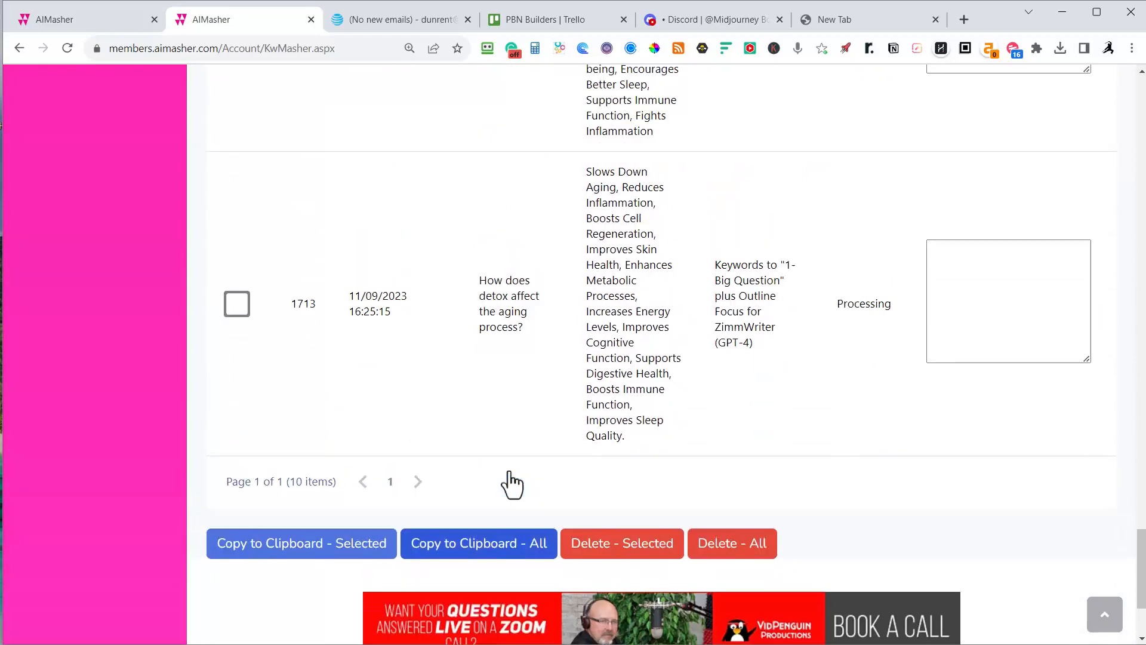
# - Create keywords for "how to detox" using the "10 Keyword - How-To Cluster" prompt and look over the result
pyautogui.scroll(20, 509, 470)
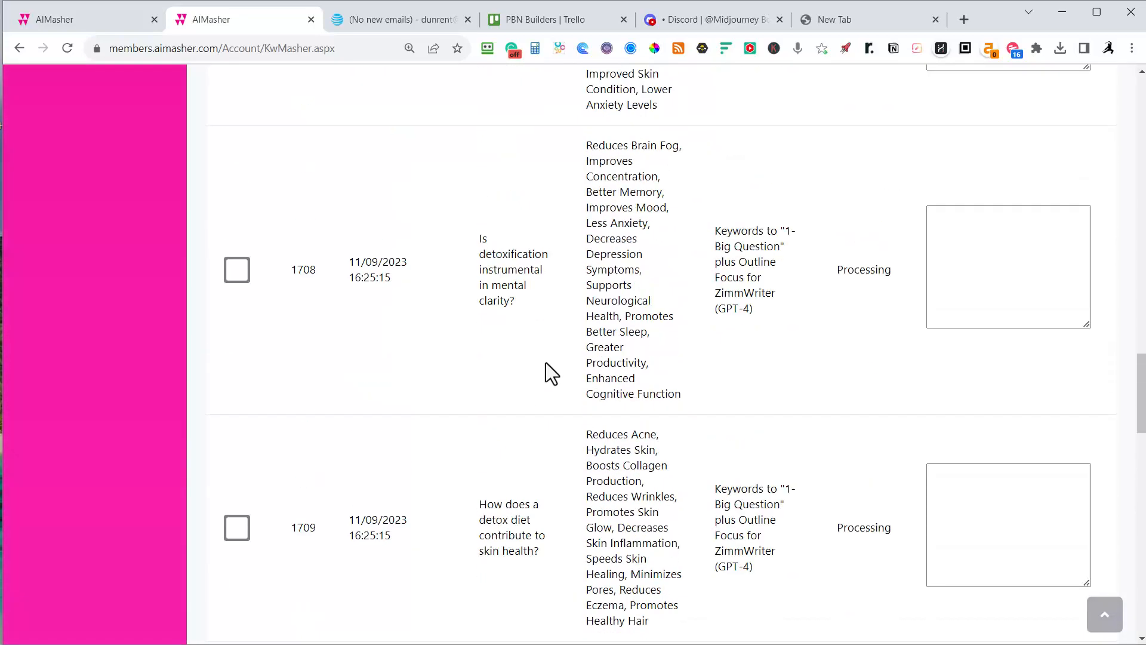
pyautogui.scroll(4, 883, 425)
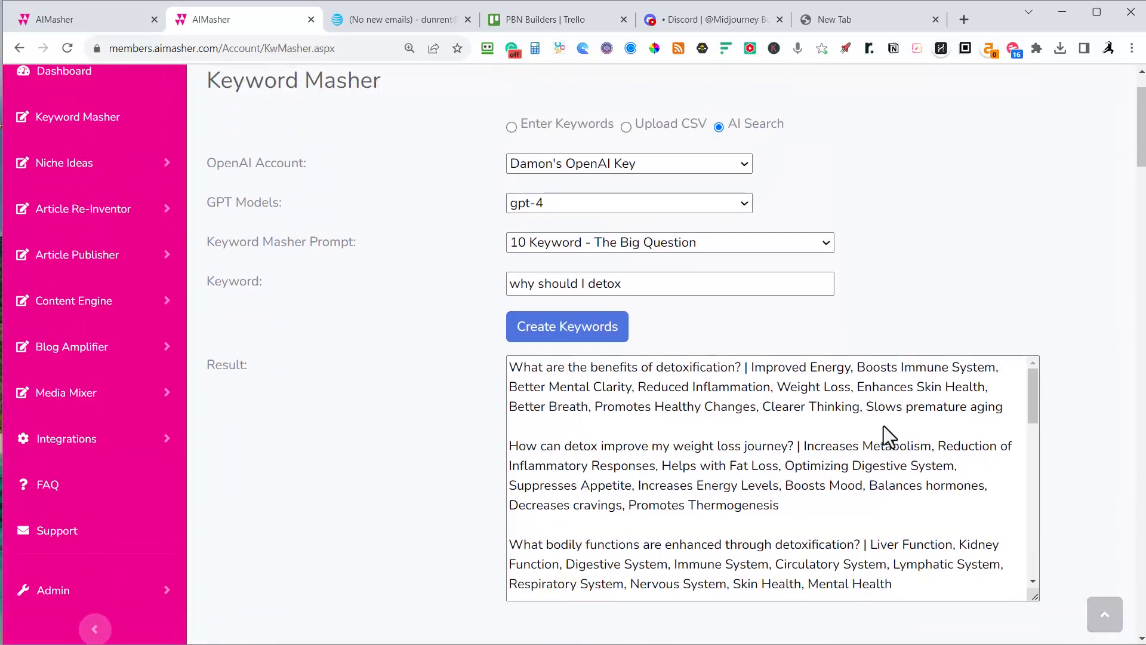
pyautogui.moveTo(597, 359); pyautogui.dragTo(449, 363)
pyautogui.write('how ')
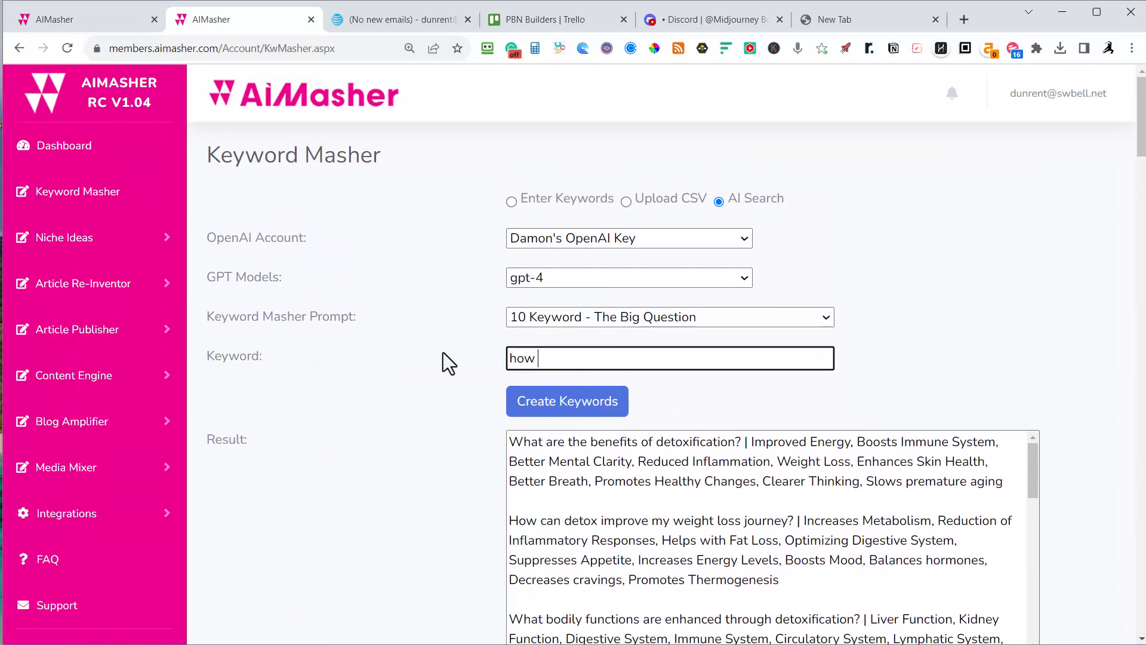
pyautogui.write('to deto')
pyautogui.click(776, 317)
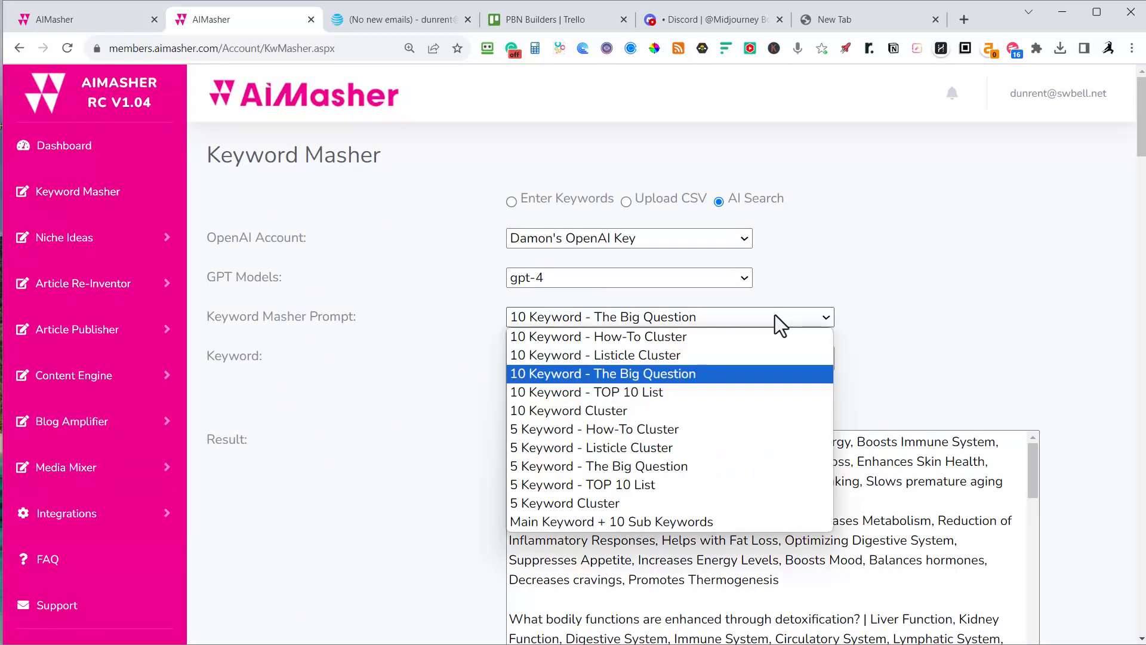
pyautogui.click(679, 337)
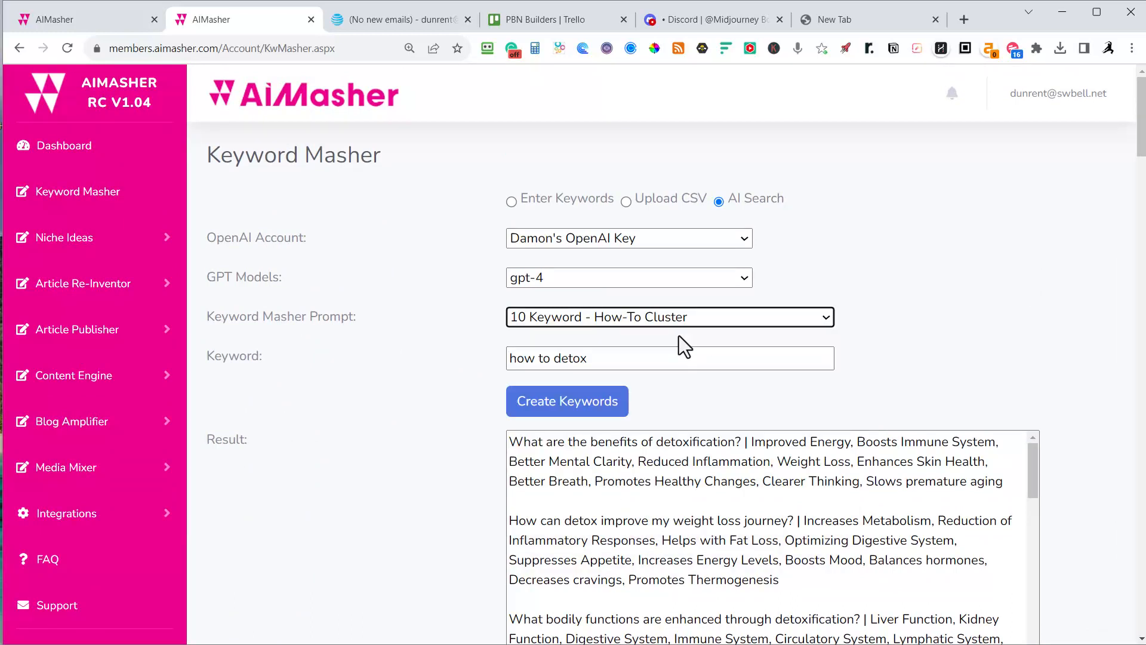
pyautogui.click(608, 415)
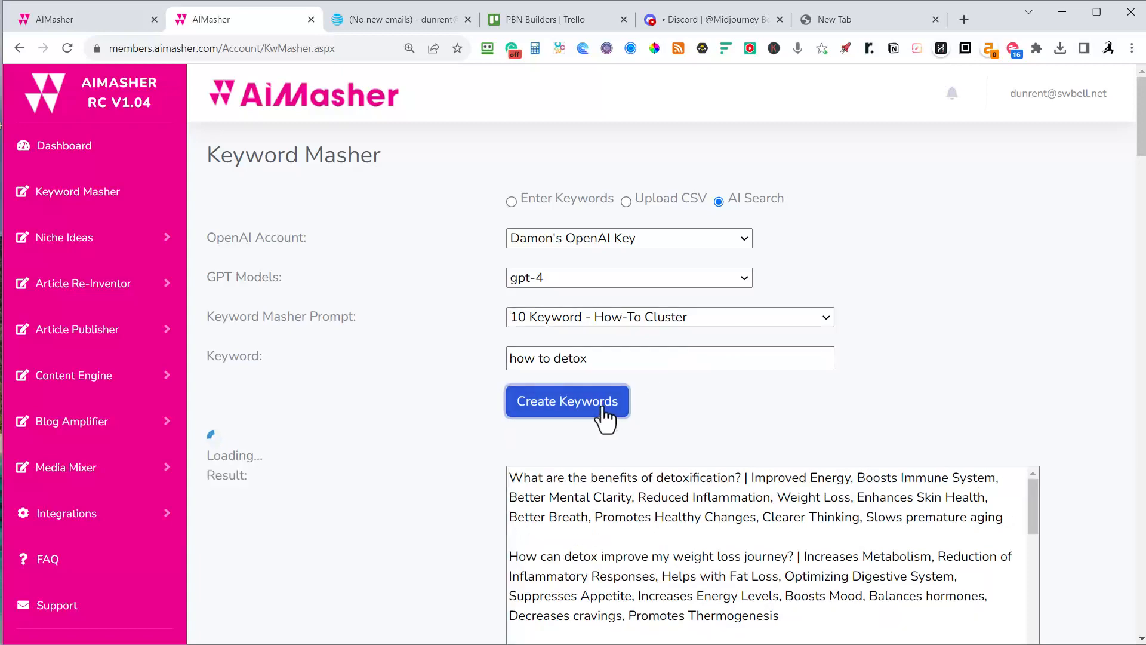
pyautogui.scroll(-1, 660, 460)
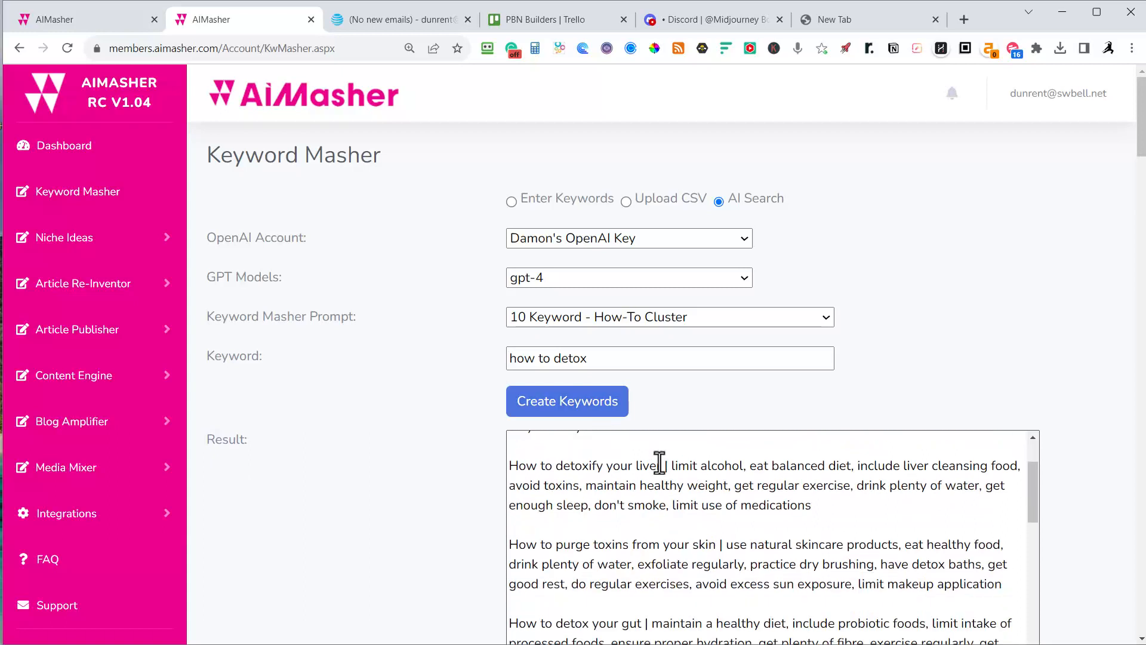
# - Examine the generated how-to detox keywords and their sub-keywords in the result
pyautogui.scroll(-1, 663, 478)
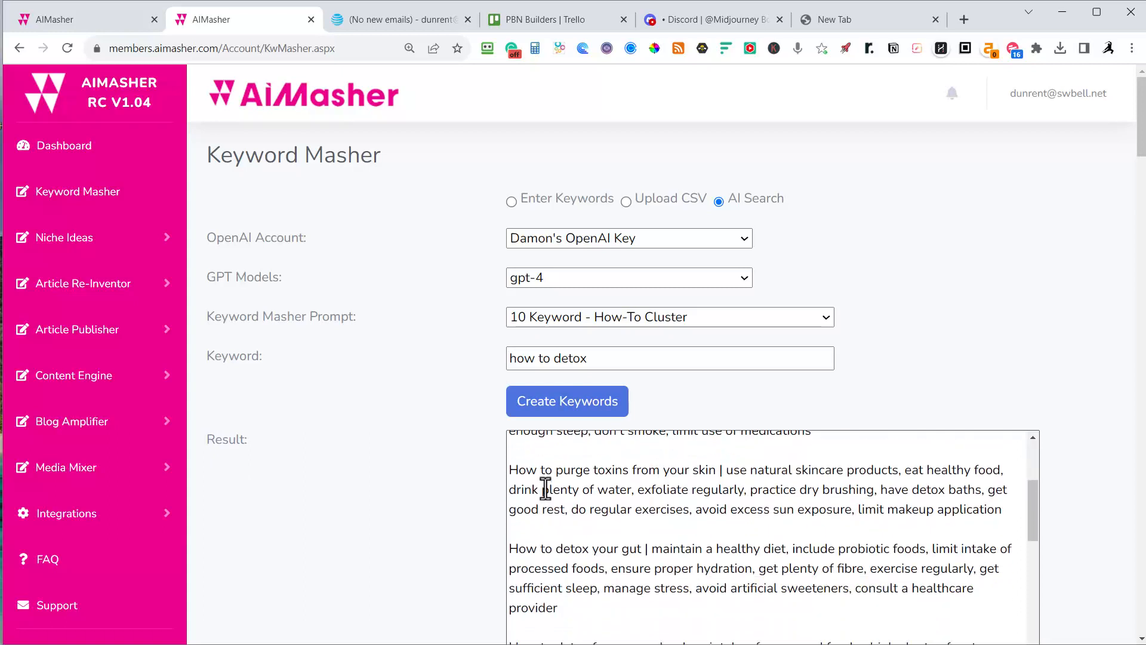
pyautogui.scroll(-2, 729, 486)
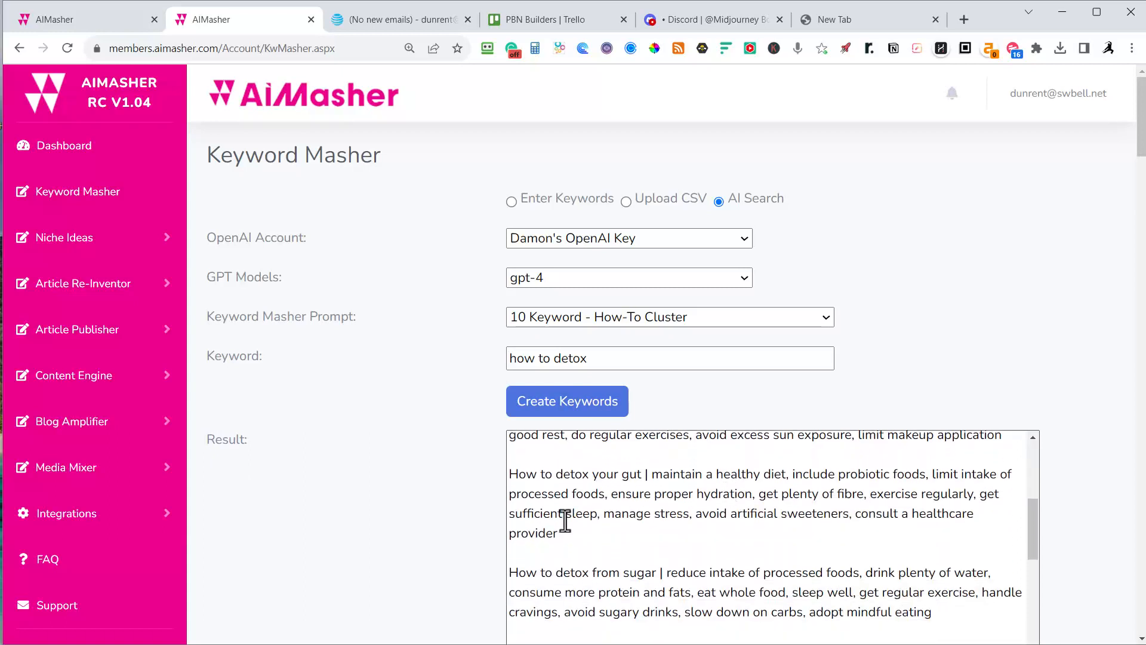
pyautogui.scroll(-3, 456, 520)
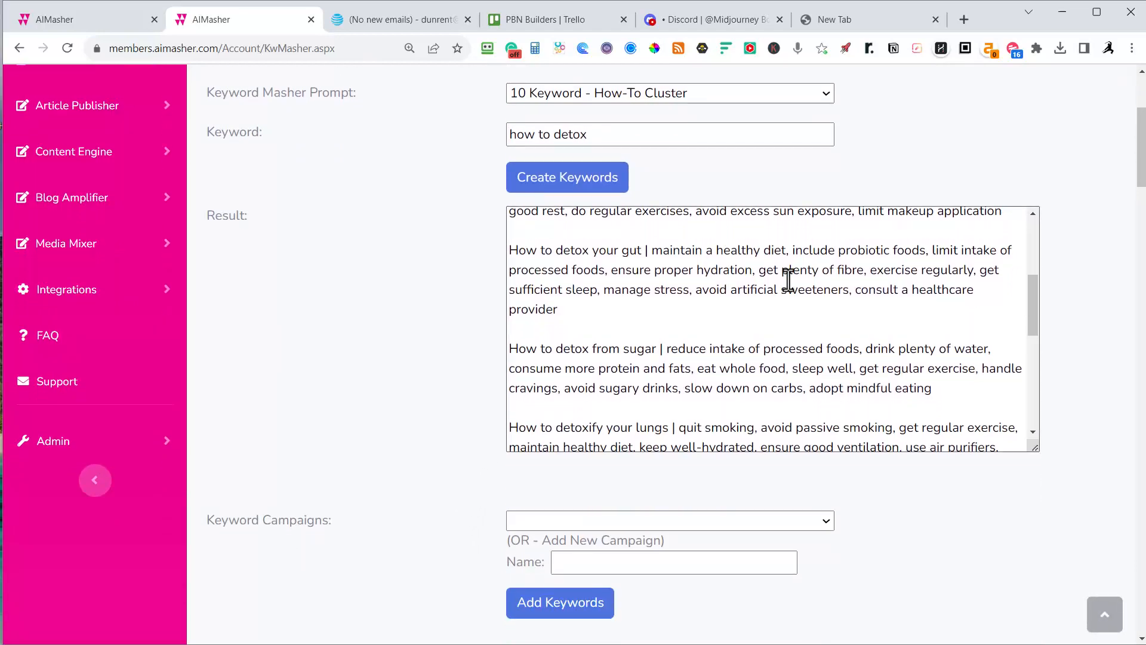
pyautogui.scroll(-1, 777, 308)
pyautogui.scroll(-3, 778, 308)
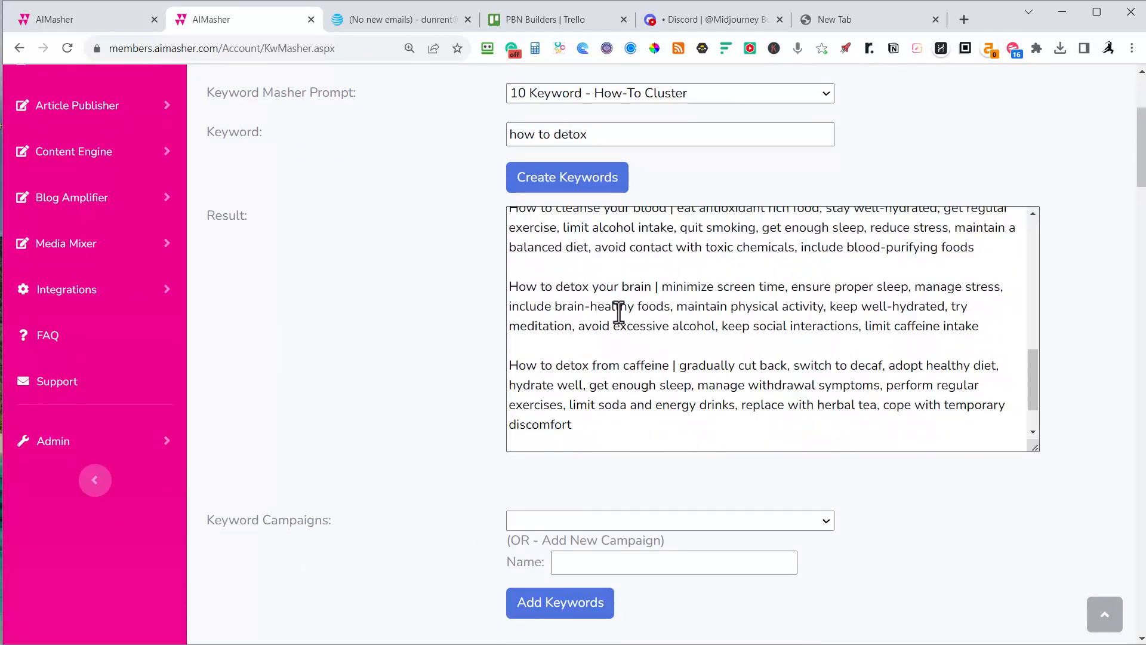
pyautogui.scroll(-3, 561, 307)
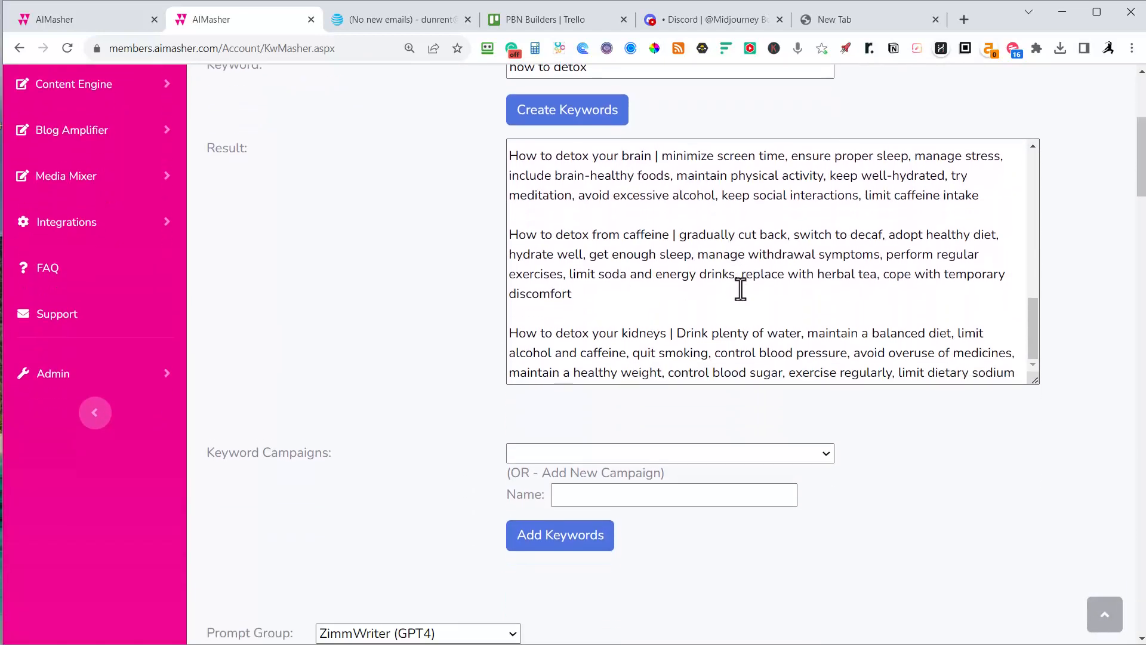
pyautogui.scroll(-5, 890, 235)
pyautogui.scroll(4, 995, 310)
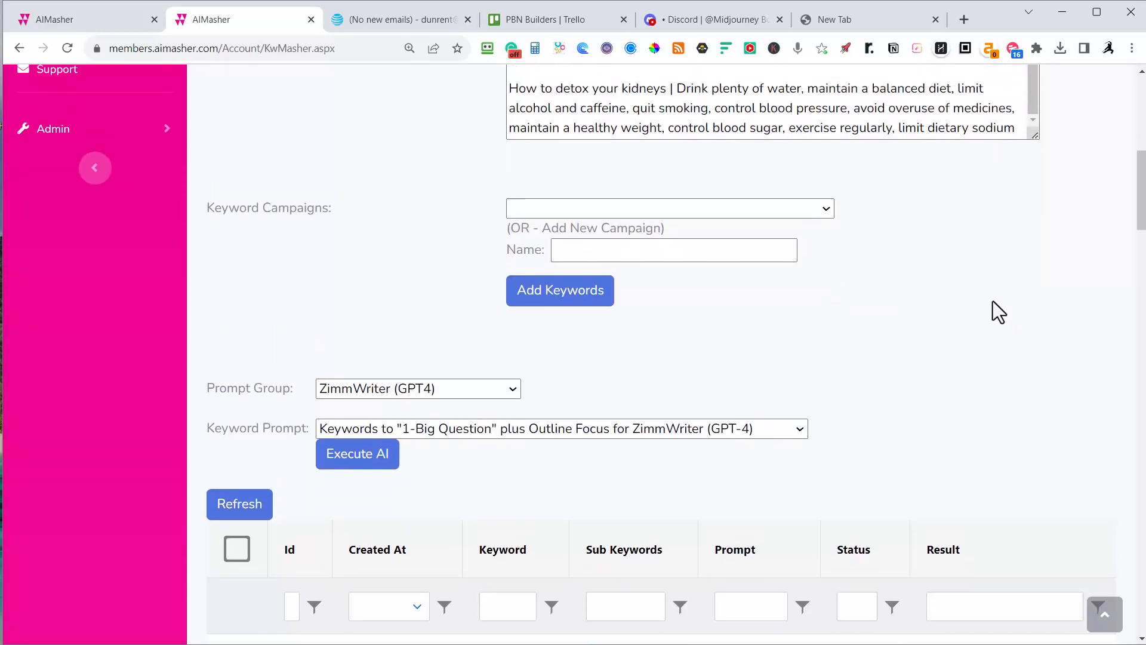
pyautogui.scroll(3, 859, 265)
# - Execute the ZimmWriter (GPT4) group's prompt 'Keywords to "How-To" Guide plus Outline Focus for ZimmWriter (GPT-4)' on the how-to keywords
pyautogui.scroll(-8, 860, 265)
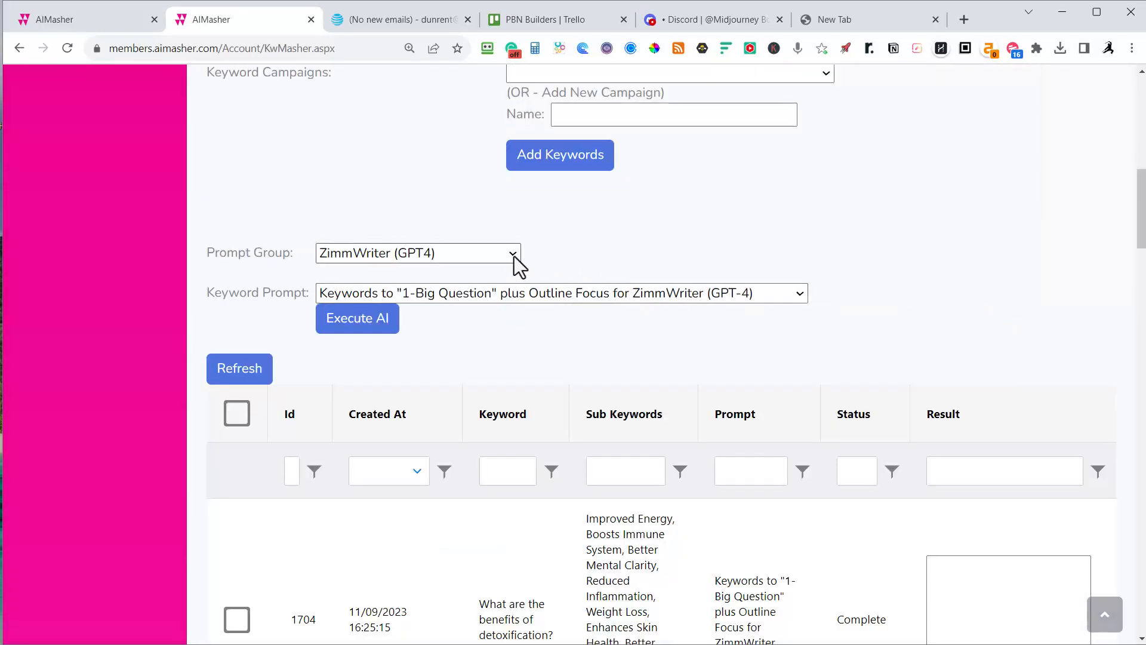
pyautogui.click(514, 254)
pyautogui.click(396, 346)
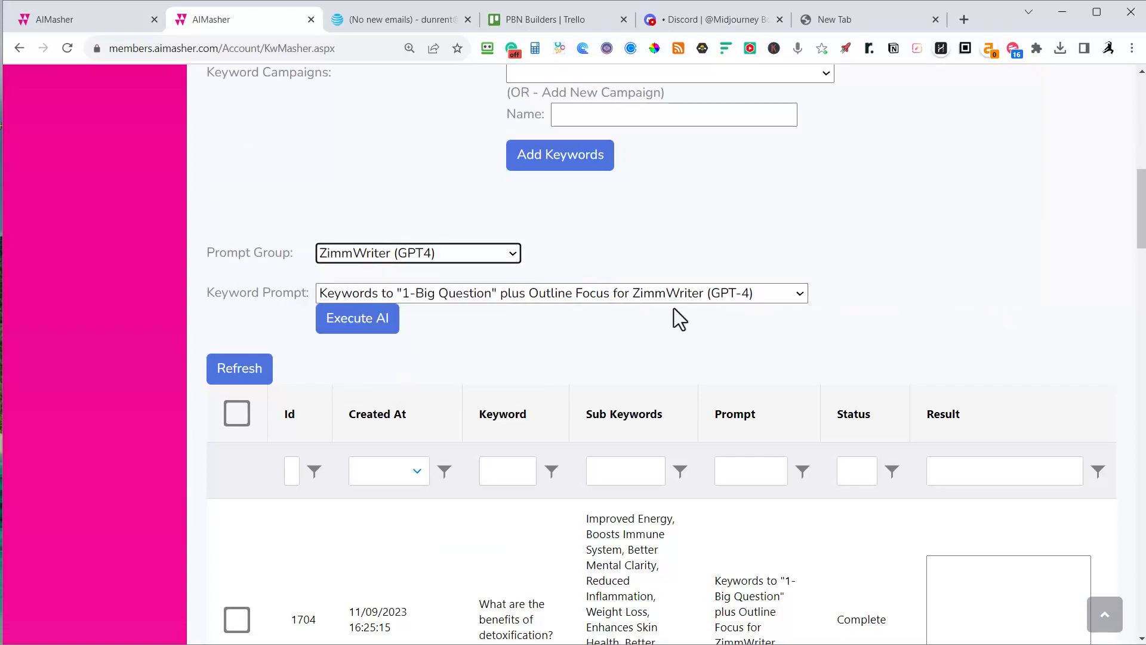
pyautogui.click(672, 296)
pyautogui.click(363, 351)
pyautogui.scroll(-12, 385, 323)
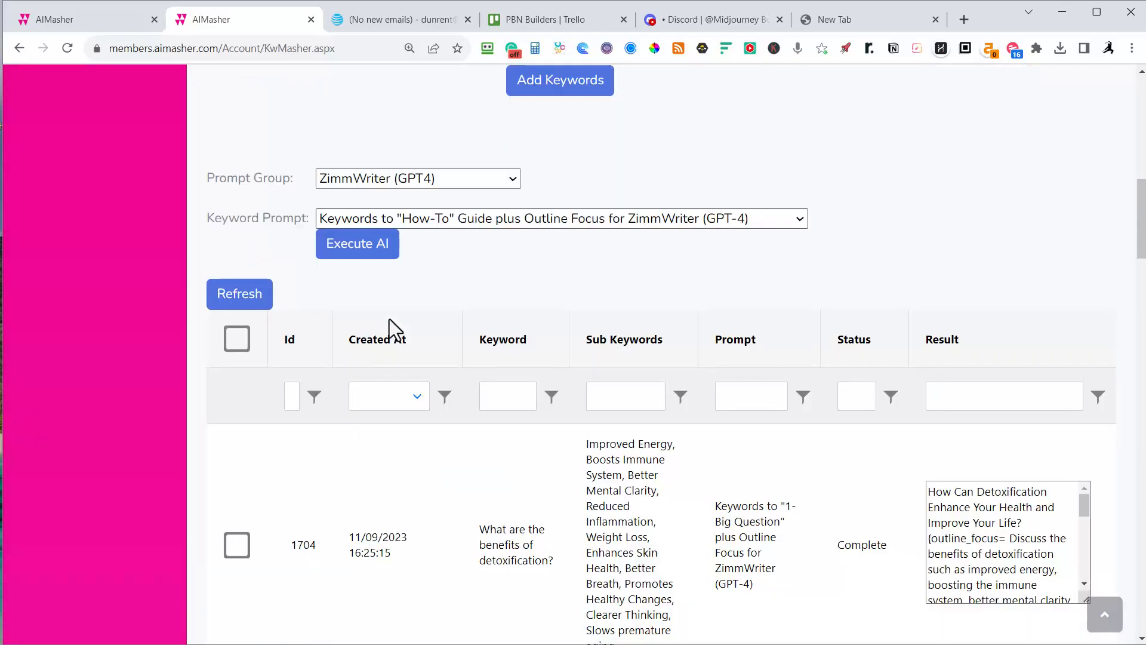
# - Check the newly queued how-to entries in the table, and return to its first page with the question entries
pyautogui.scroll(-20, 389, 320)
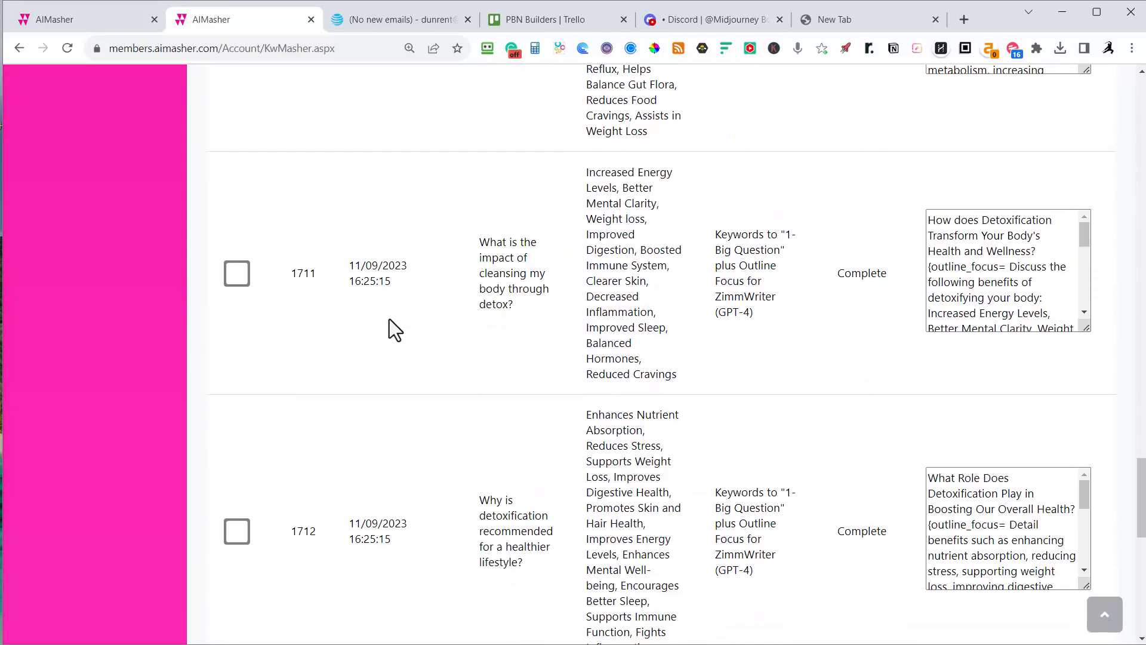
pyautogui.scroll(10, 424, 306)
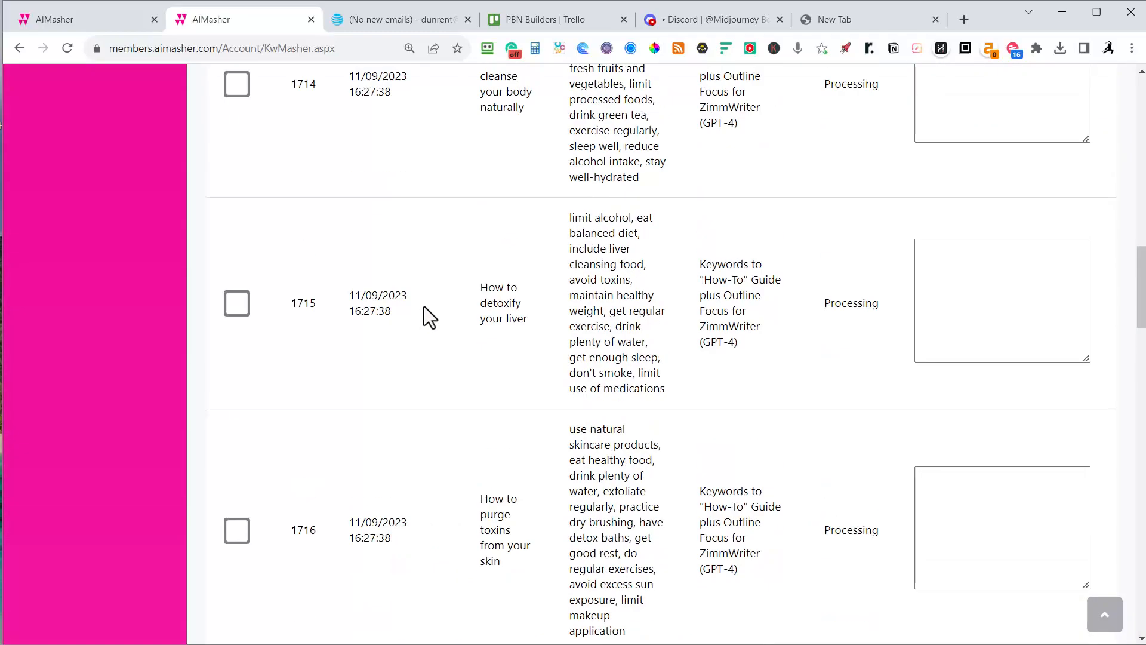
pyautogui.scroll(-20, 432, 299)
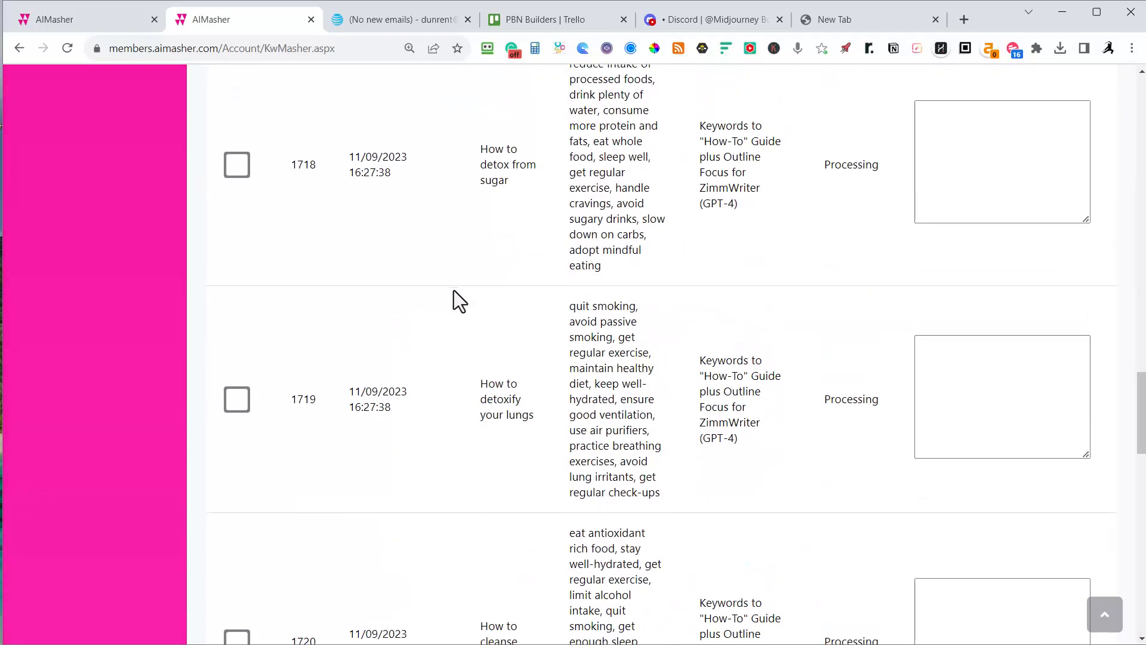
pyautogui.click(390, 304)
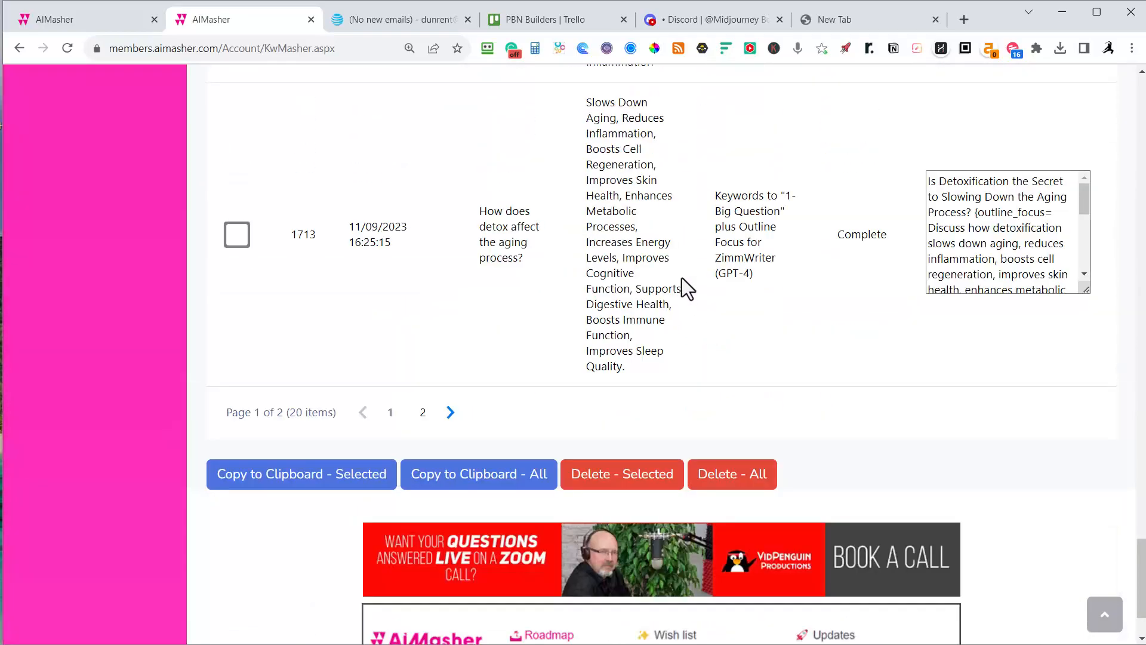
pyautogui.scroll(3, 682, 278)
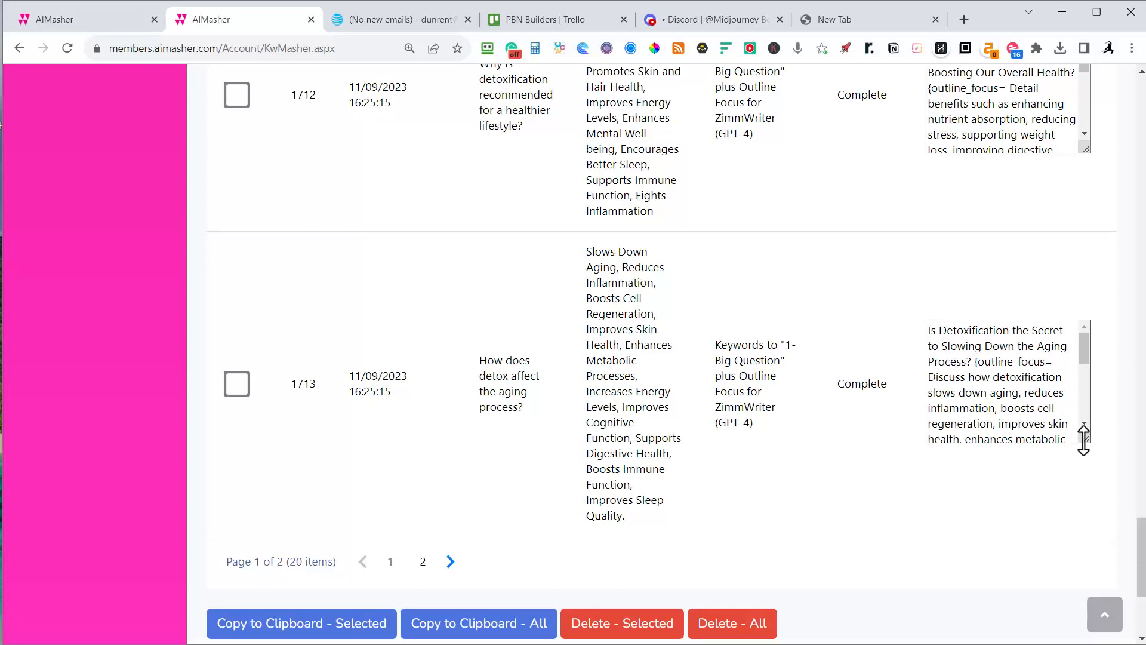
# - Enlarge the result for "What are the benefits of detoxification?" and read its title and full outline focus
pyautogui.moveTo(1083, 440); pyautogui.dragTo(1090, 496)
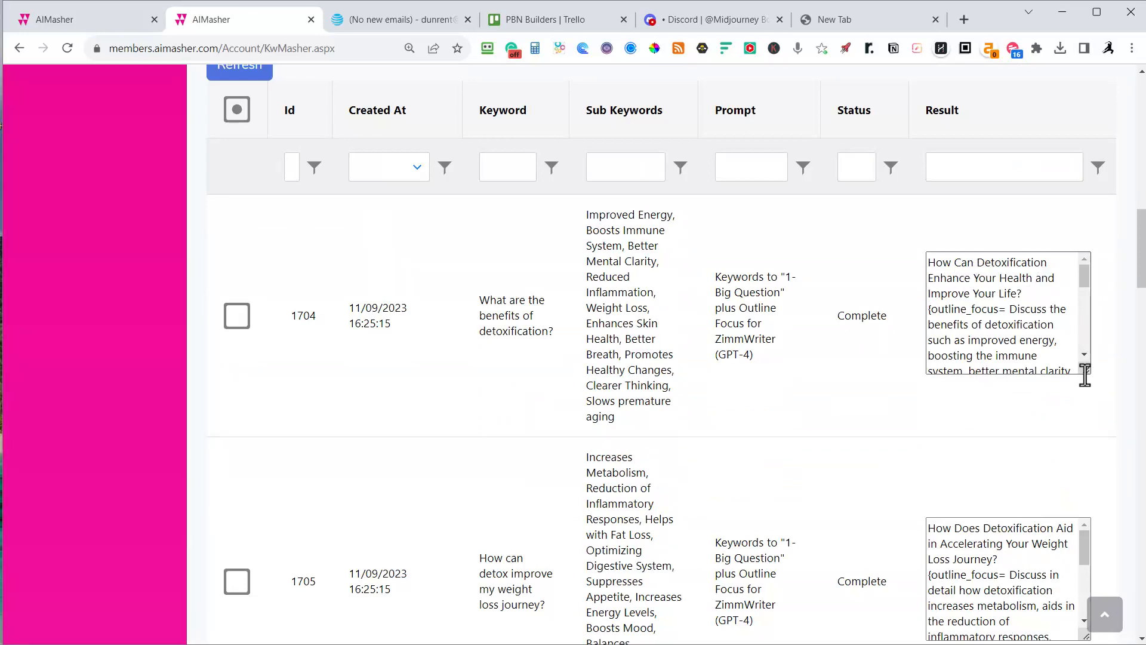
pyautogui.moveTo(1085, 375); pyautogui.dragTo(1097, 626)
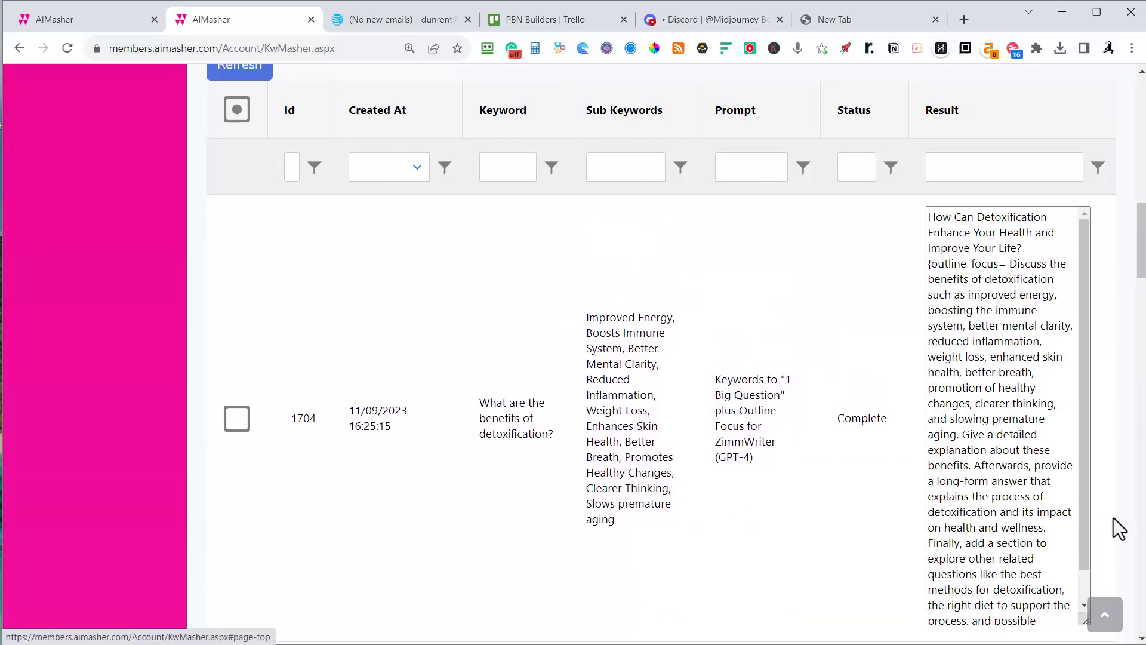
pyautogui.scroll(-2, 1003, 299)
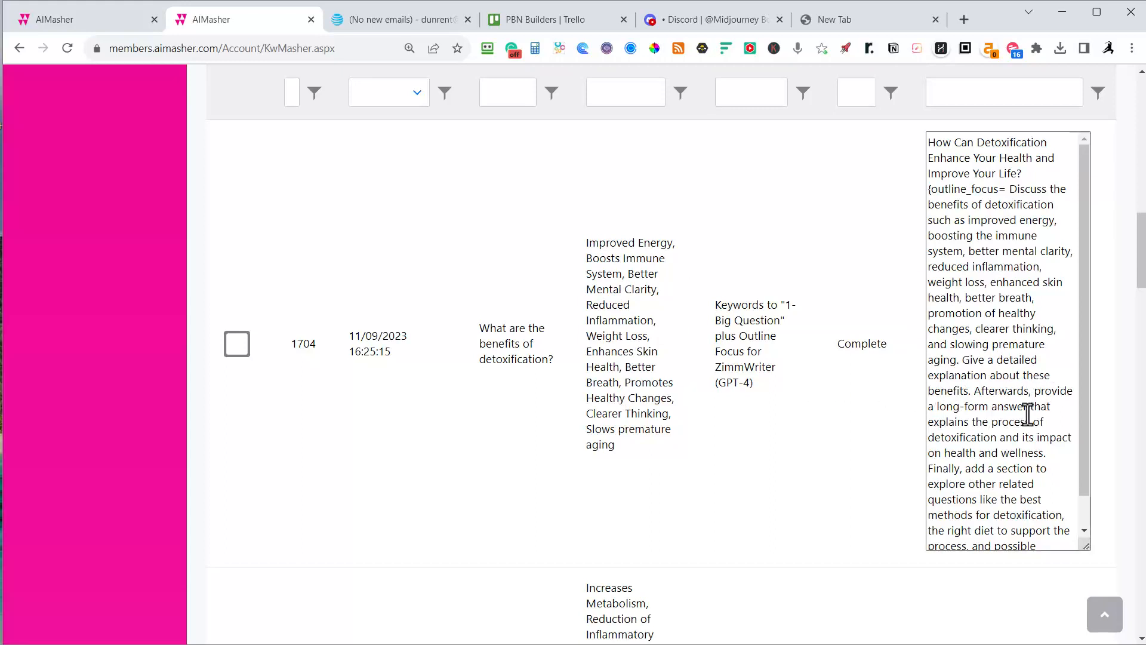
pyautogui.scroll(-1, 996, 431)
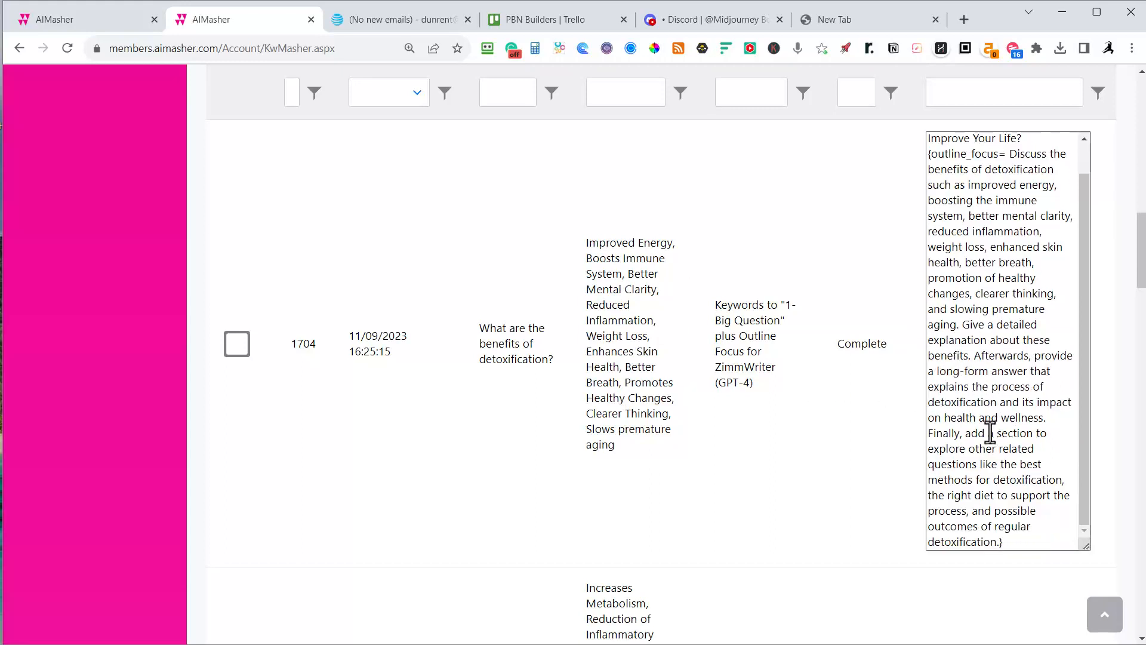
pyautogui.scroll(1, 898, 475)
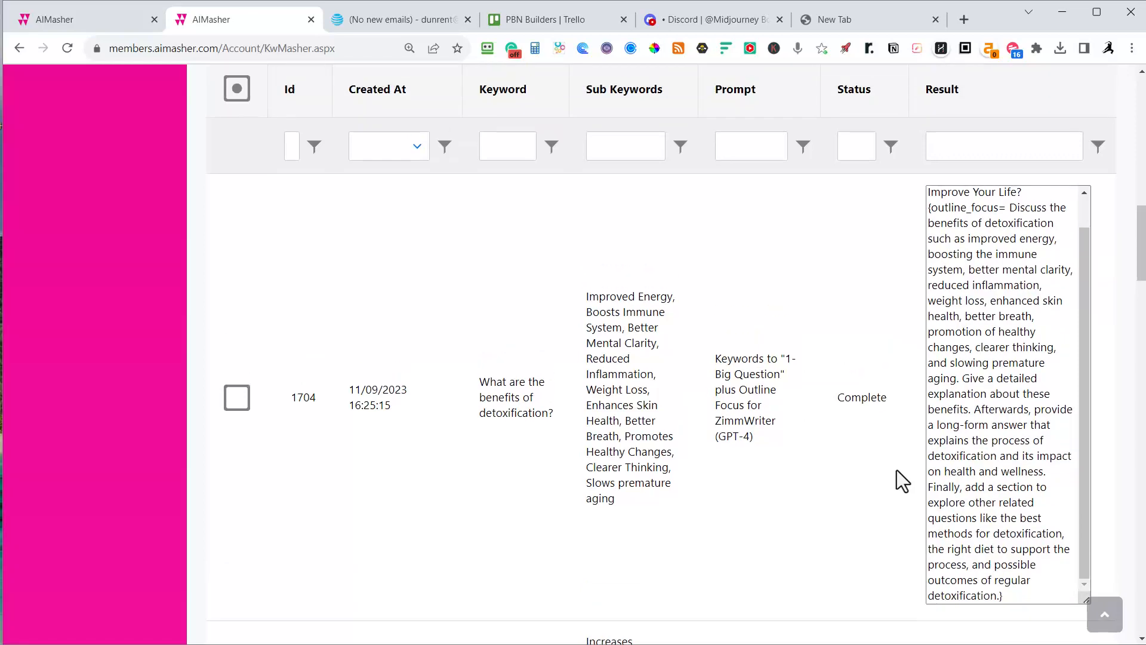
# - Create keywords for "Benefits of Detox" using the "10 Keyword - Listicle Cluster" prompt and look over the result
pyautogui.scroll(5, 872, 335)
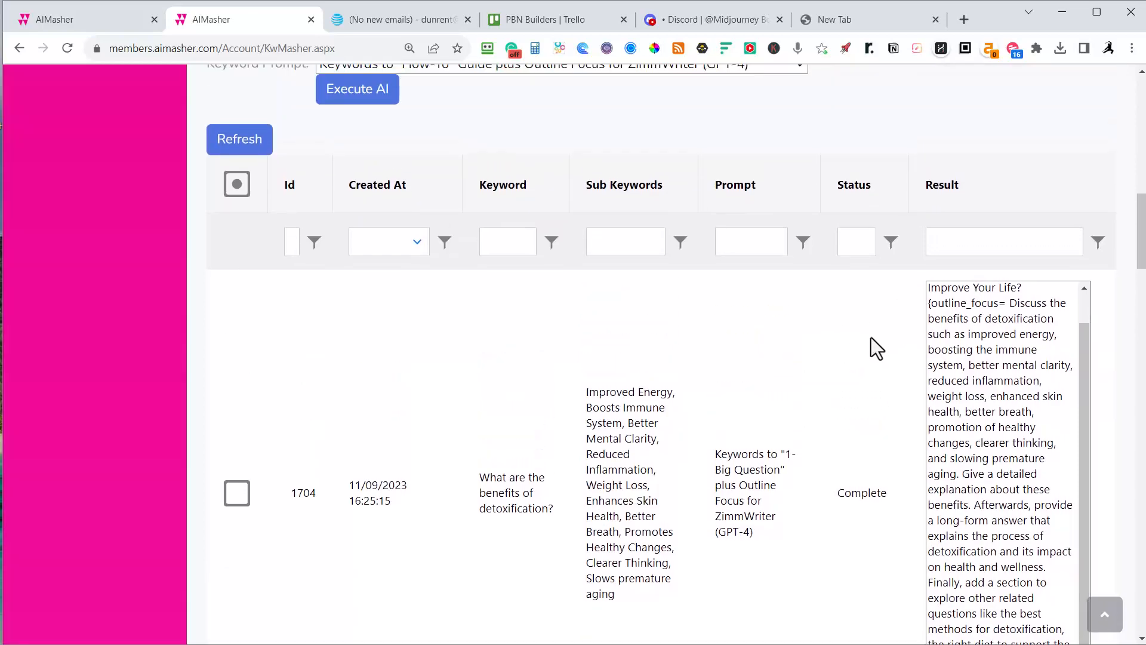
pyautogui.scroll(15, 641, 301)
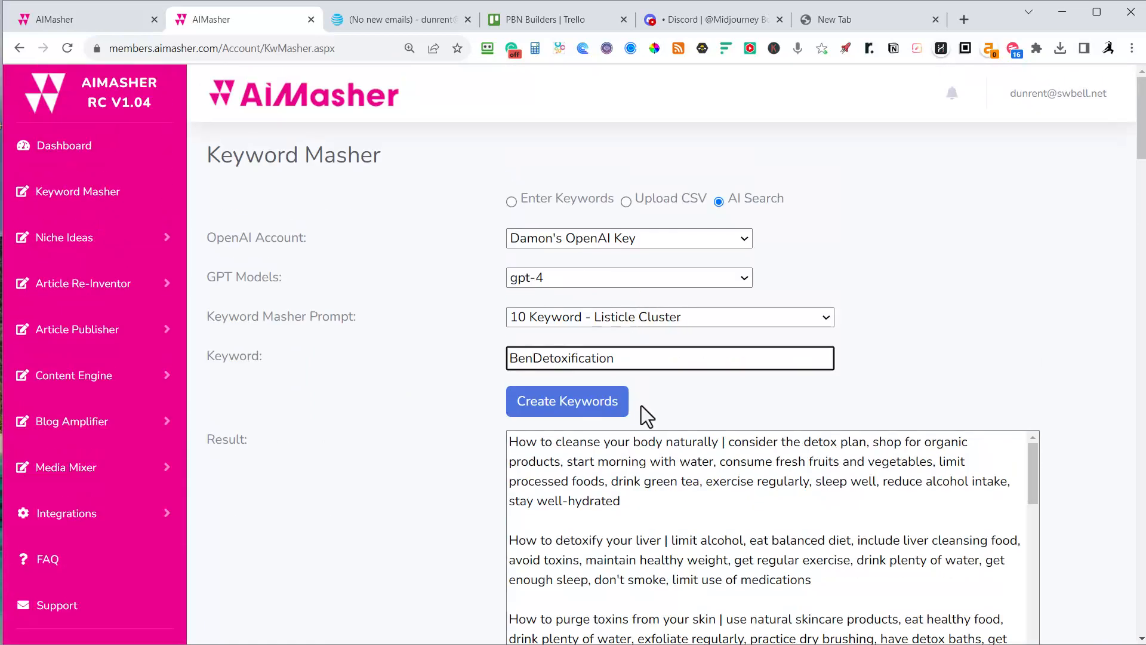
pyautogui.write('efits of')
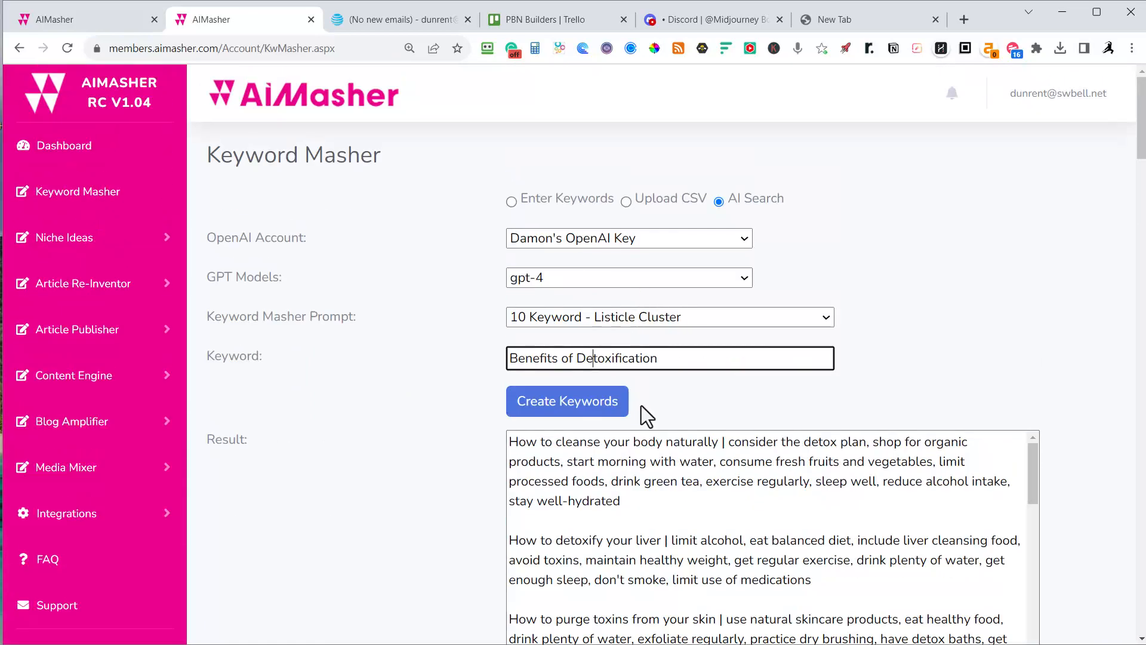
pyautogui.hotkey('shift', 'End')
pyautogui.press('Delete')
pyautogui.click(561, 405)
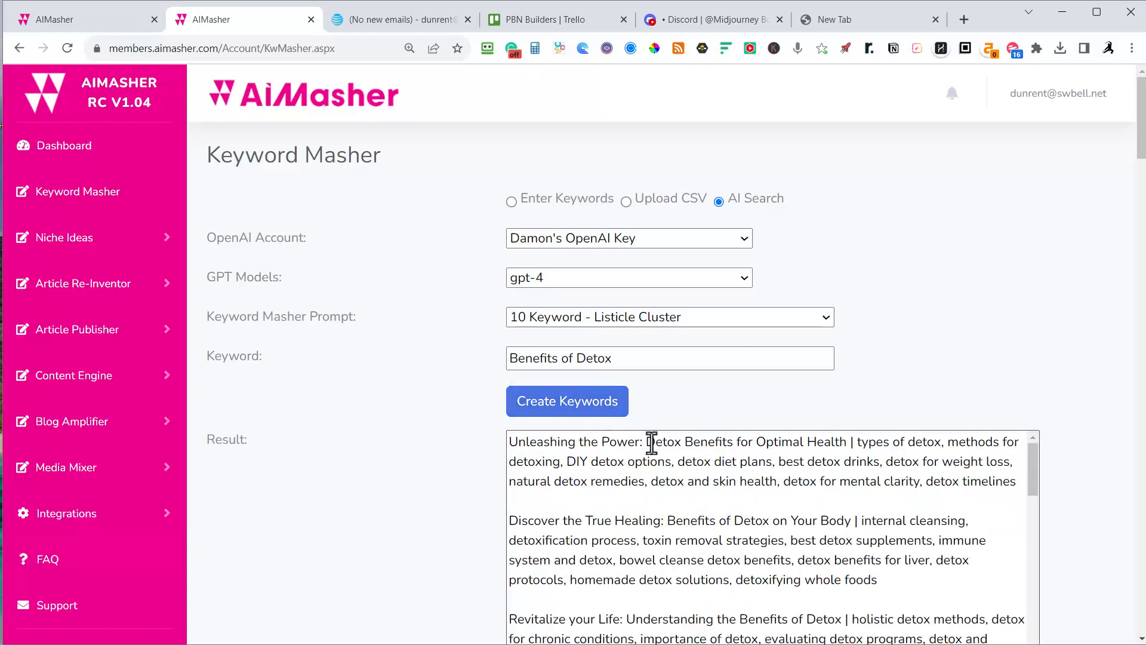
pyautogui.scroll(-5, 767, 476)
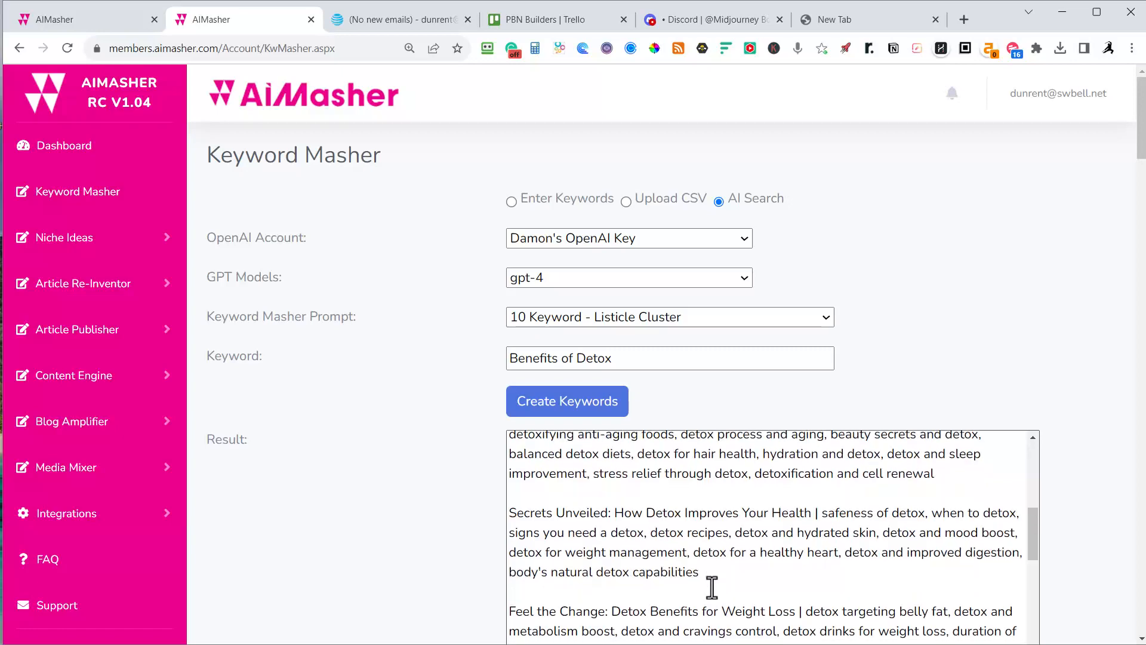
pyautogui.scroll(-2, 711, 587)
pyautogui.scroll(-1, 424, 514)
# - Execute the ZimmWriter (GPT4) group's prompt 'Keywords to "Listicle" Headings plus Outline Focus for ZimmWriter (GPT-4)' on the keywords
pyautogui.scroll(-4, 425, 514)
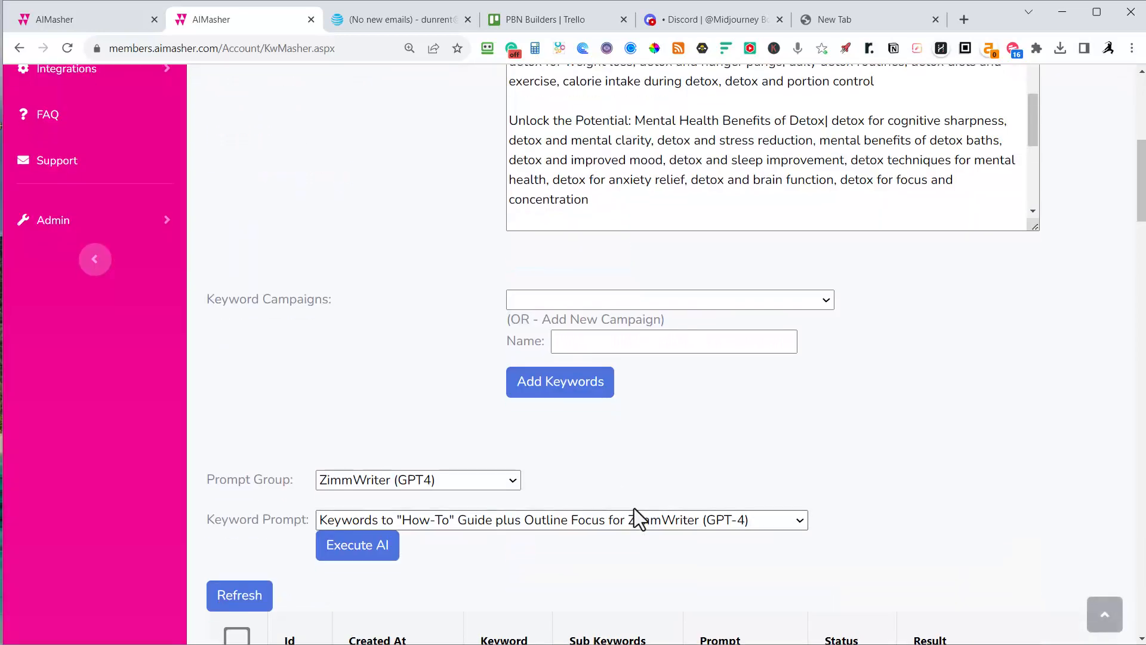
pyautogui.scroll(-3, 619, 494)
pyautogui.click(443, 257)
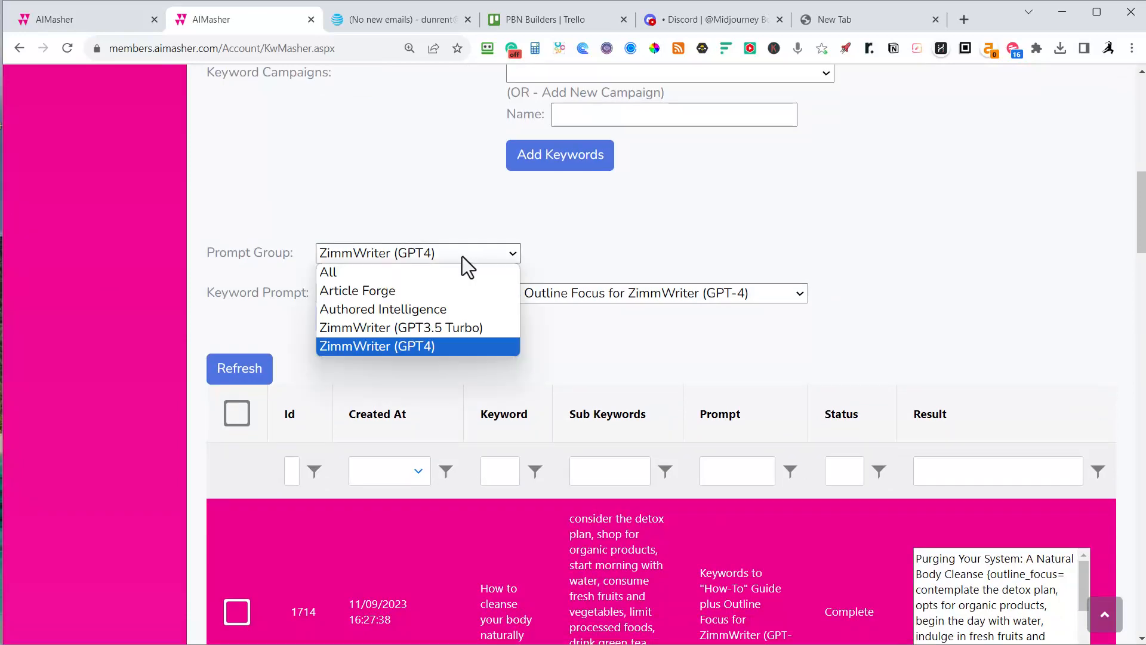
pyautogui.click(399, 344)
pyautogui.click(743, 295)
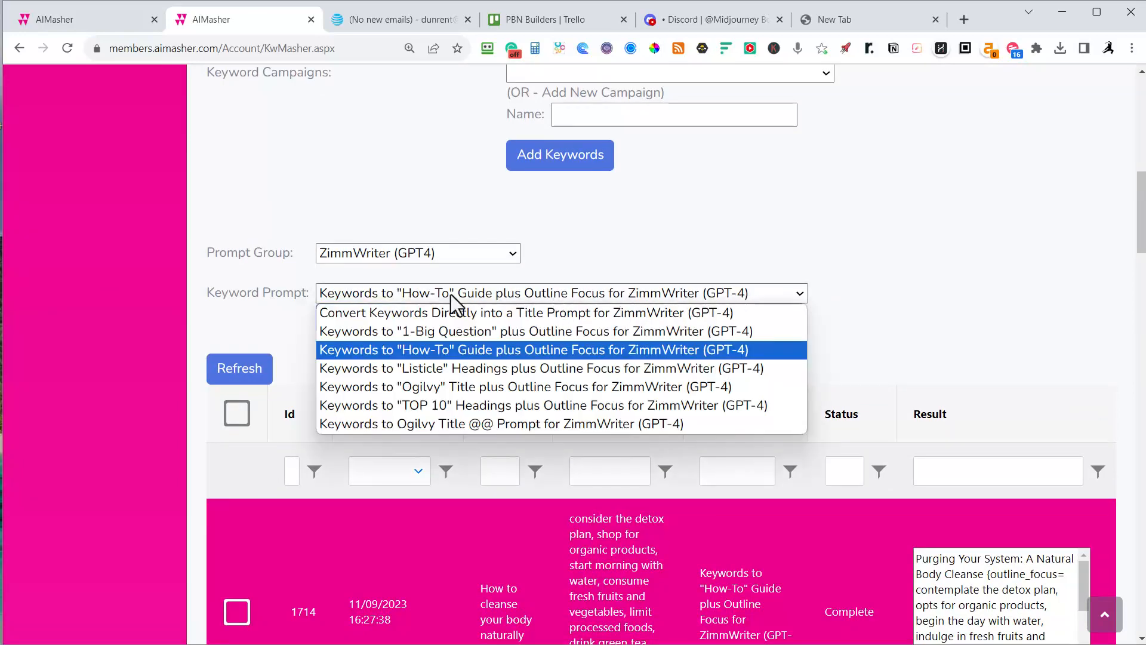
pyautogui.click(420, 368)
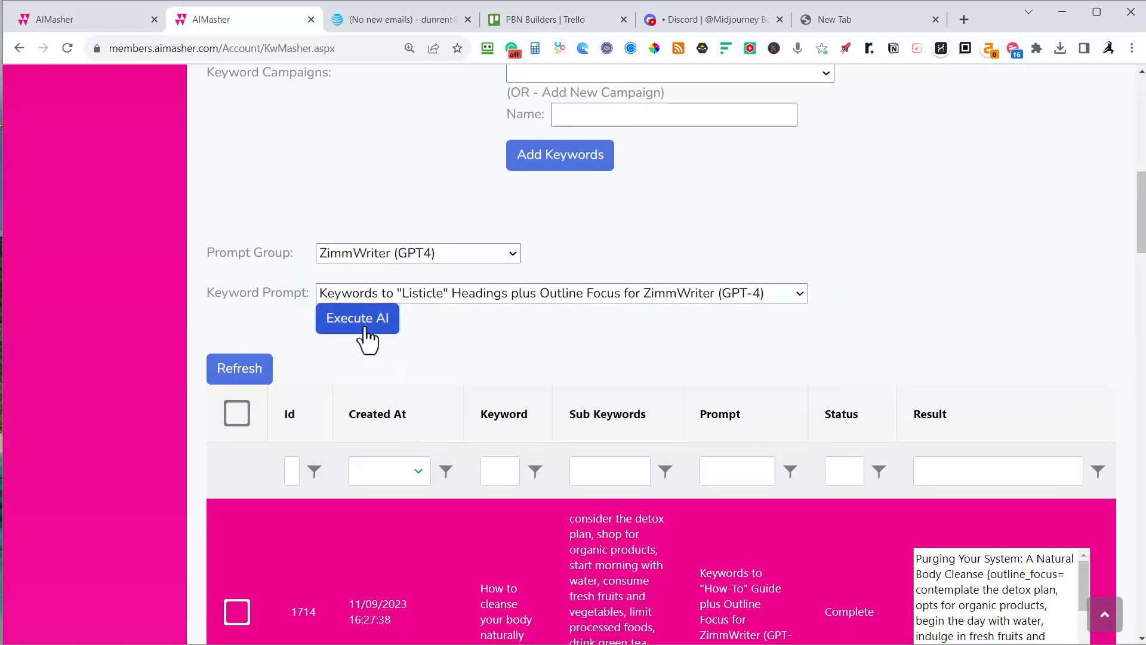
pyautogui.click(363, 329)
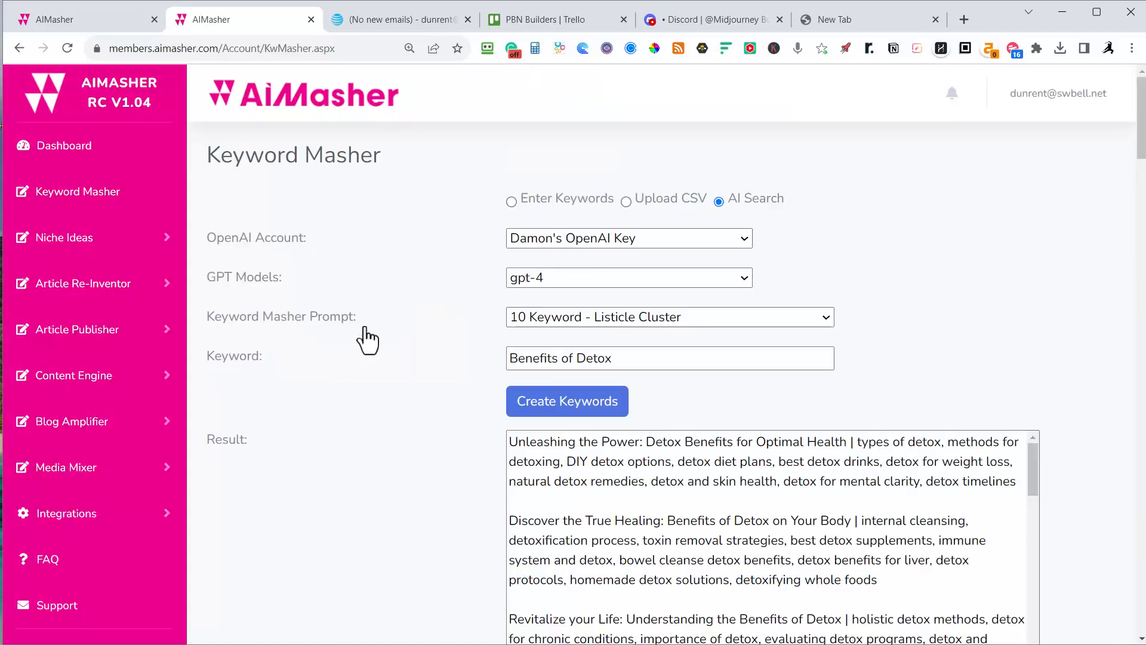
# - Look through the how-to entries in the table down to "How to detox your kidneys" and review their results
pyautogui.scroll(-20, 365, 328)
pyautogui.scroll(4, 373, 326)
pyautogui.scroll(-12, 373, 327)
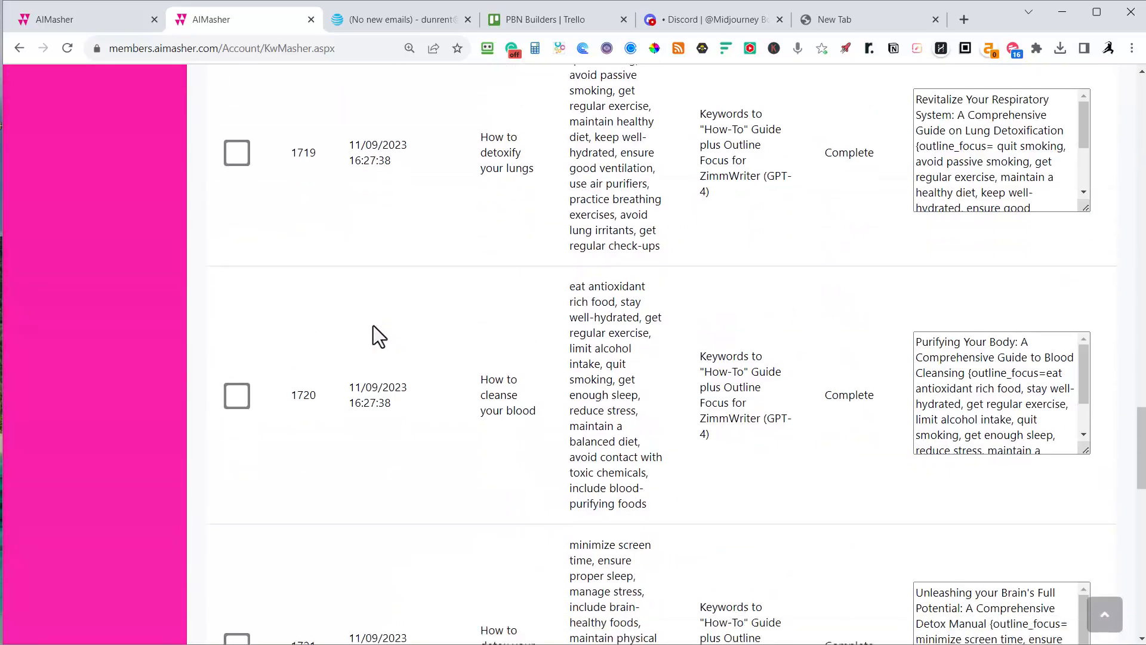
pyautogui.scroll(-15, 374, 325)
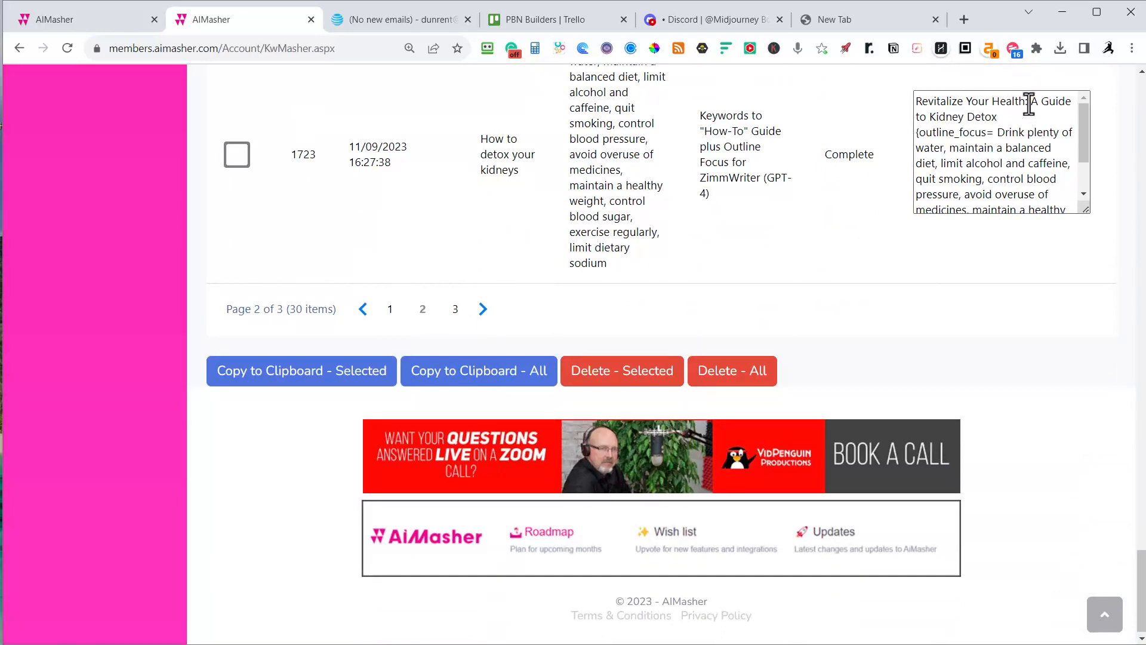
pyautogui.scroll(6, 985, 143)
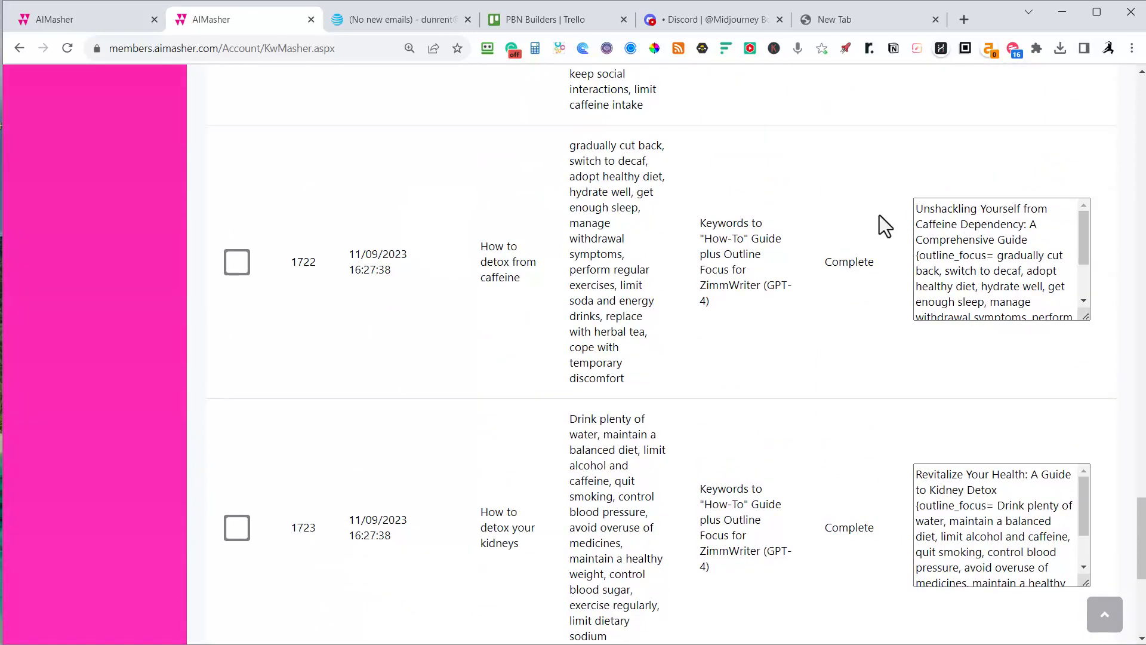
# - Enlarge the result for "How to detox your brain" to read its full outline focus, and review the entries above it
pyautogui.scroll(4, 991, 251)
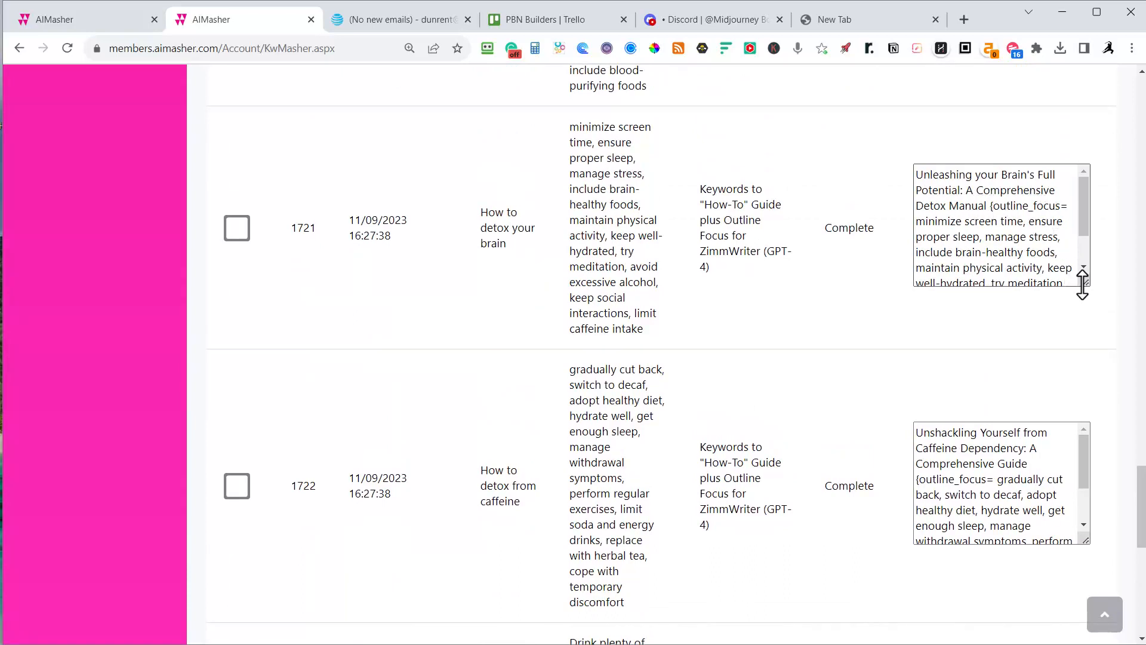
pyautogui.moveTo(1082, 284); pyautogui.dragTo(1067, 328)
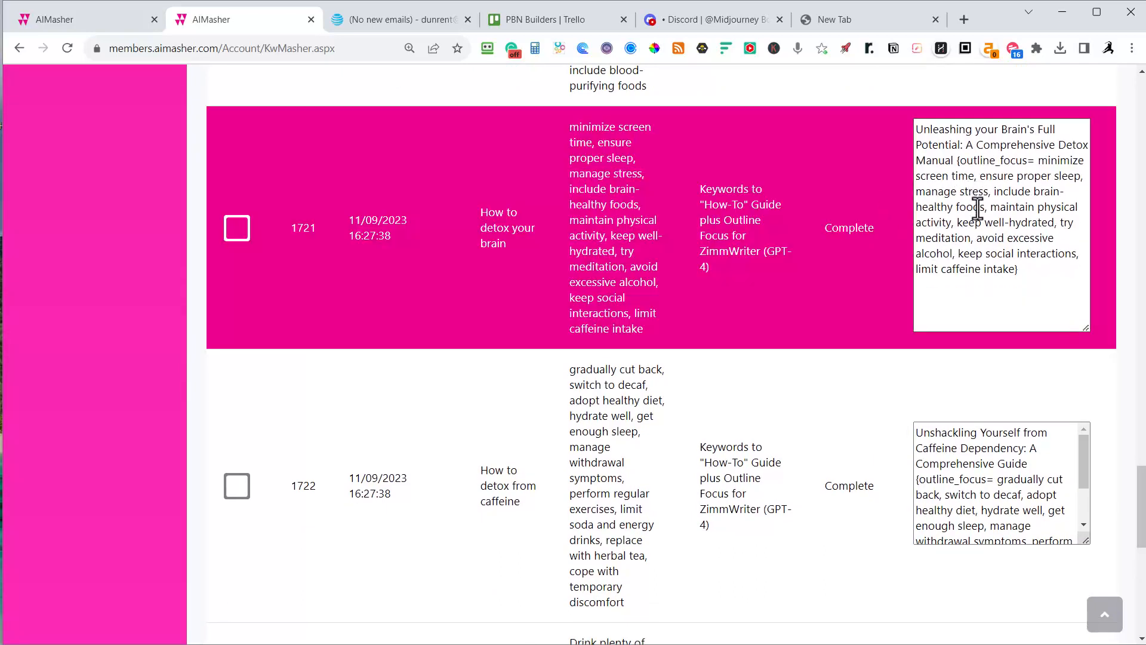
pyautogui.scroll(5, 977, 209)
pyautogui.scroll(1, 1014, 221)
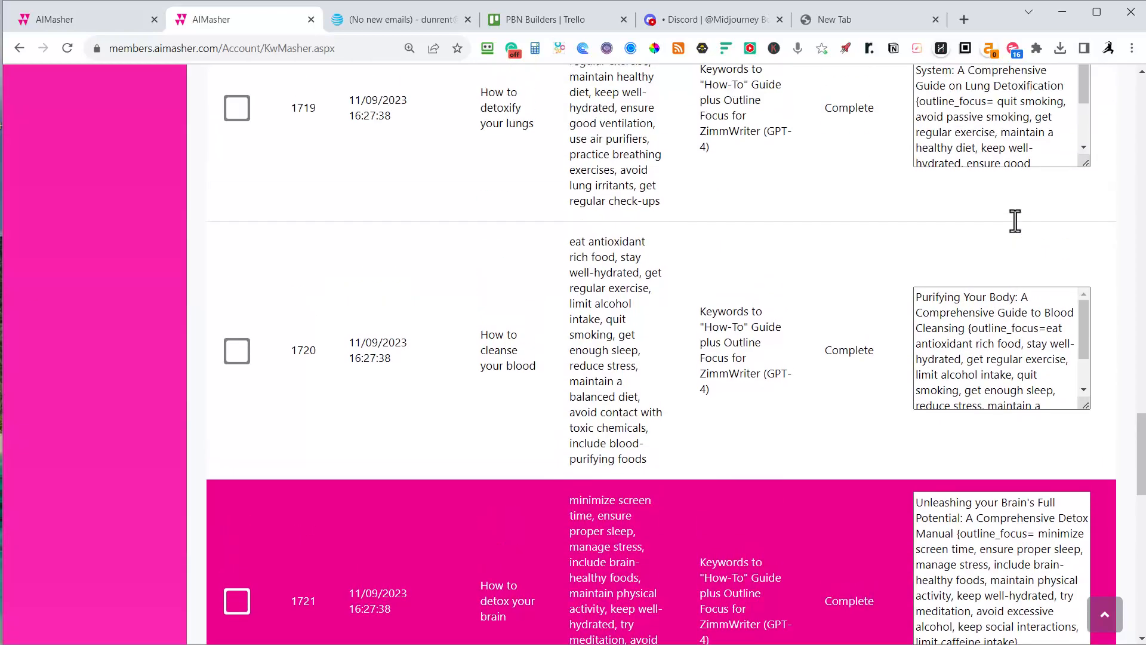
# - Review the how-to results from "How to cleanse your blood" back to "How to purge toxins from your skin"
pyautogui.scroll(2, 1006, 268)
pyautogui.scroll(10, 1015, 251)
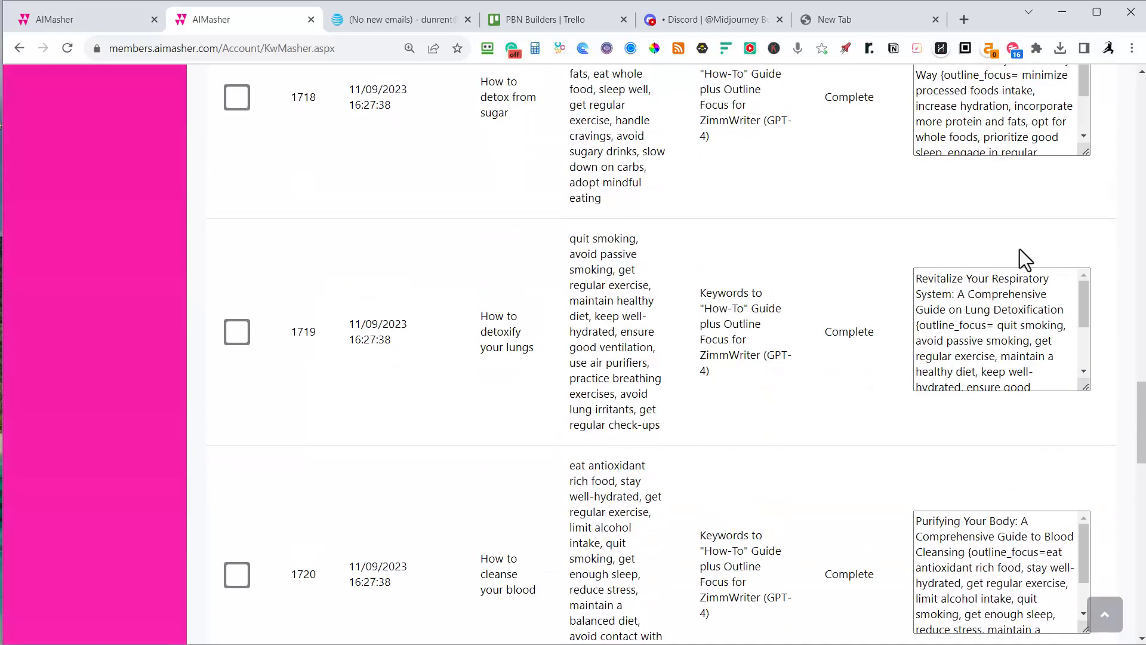
pyautogui.scroll(10, 1027, 236)
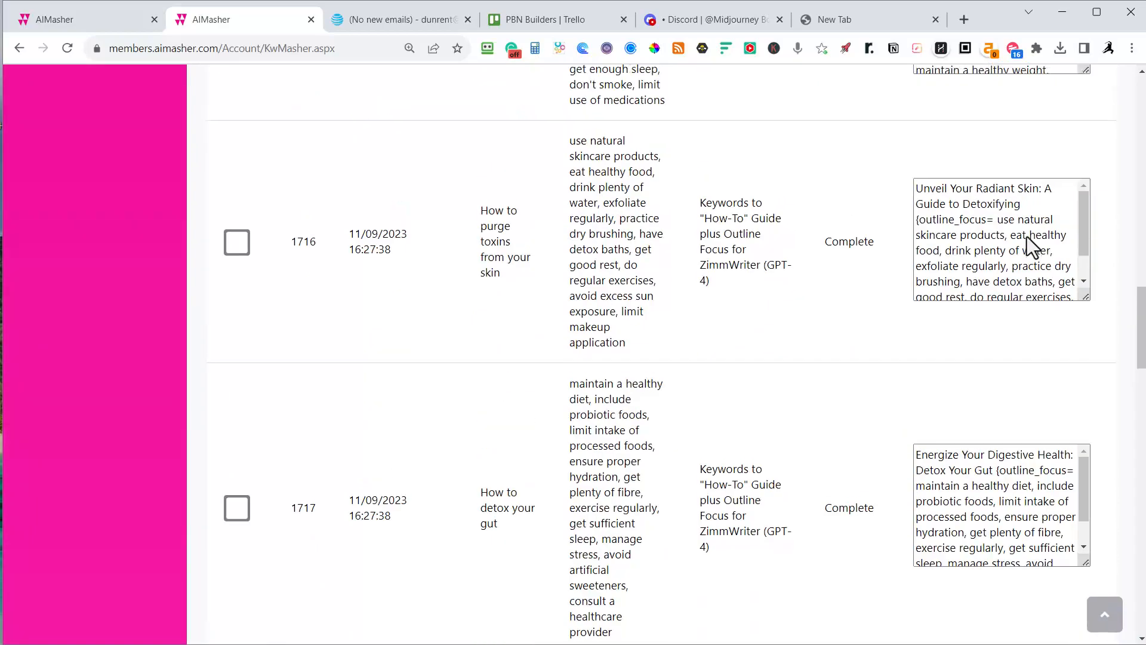
# - Show page 3 of the keyword table and go to its first listicle entry, "Unleashing the Power: Detox Benefits for Optimal Health"
pyautogui.scroll(-7, 1019, 239)
pyautogui.scroll(-20, 1015, 236)
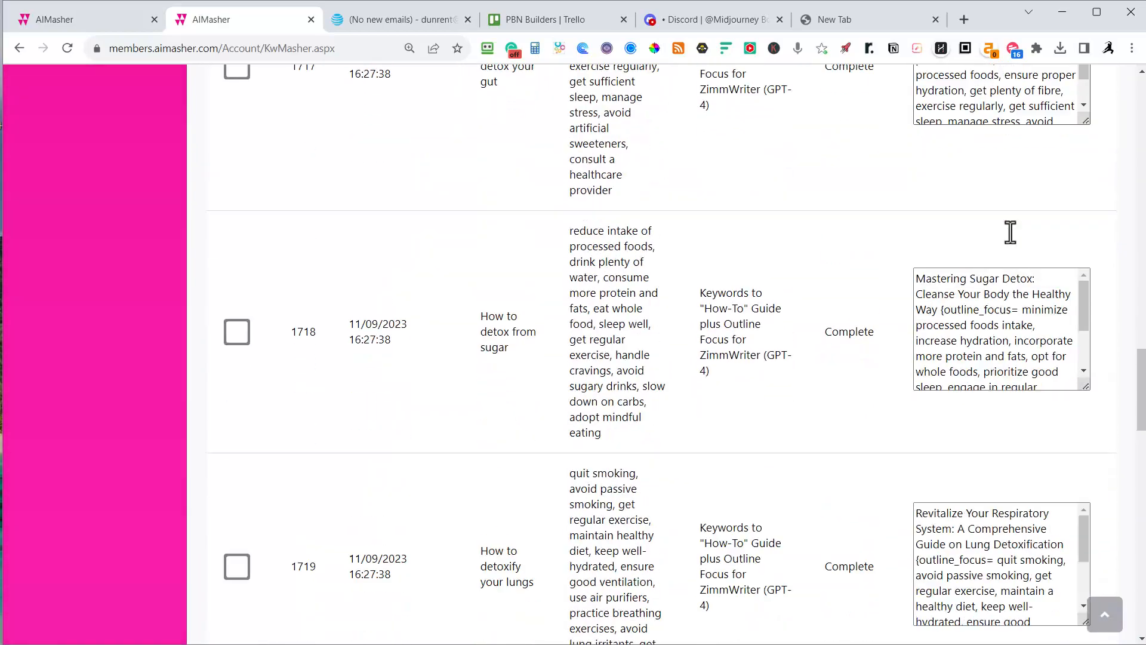
pyautogui.scroll(-2, 1007, 241)
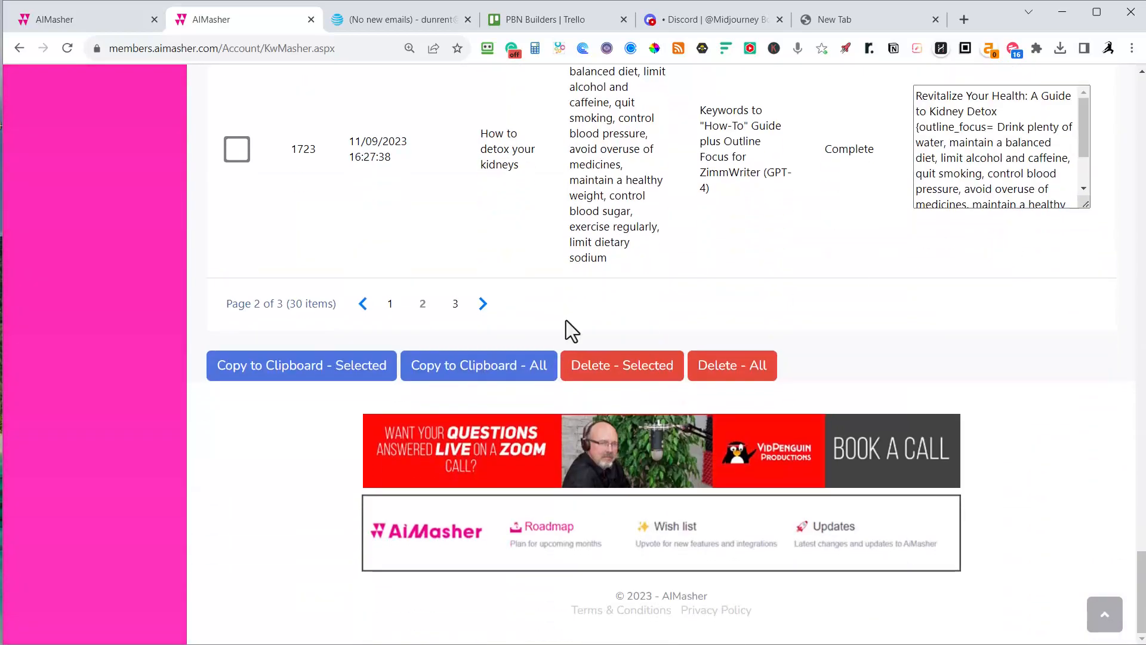
pyautogui.click(455, 305)
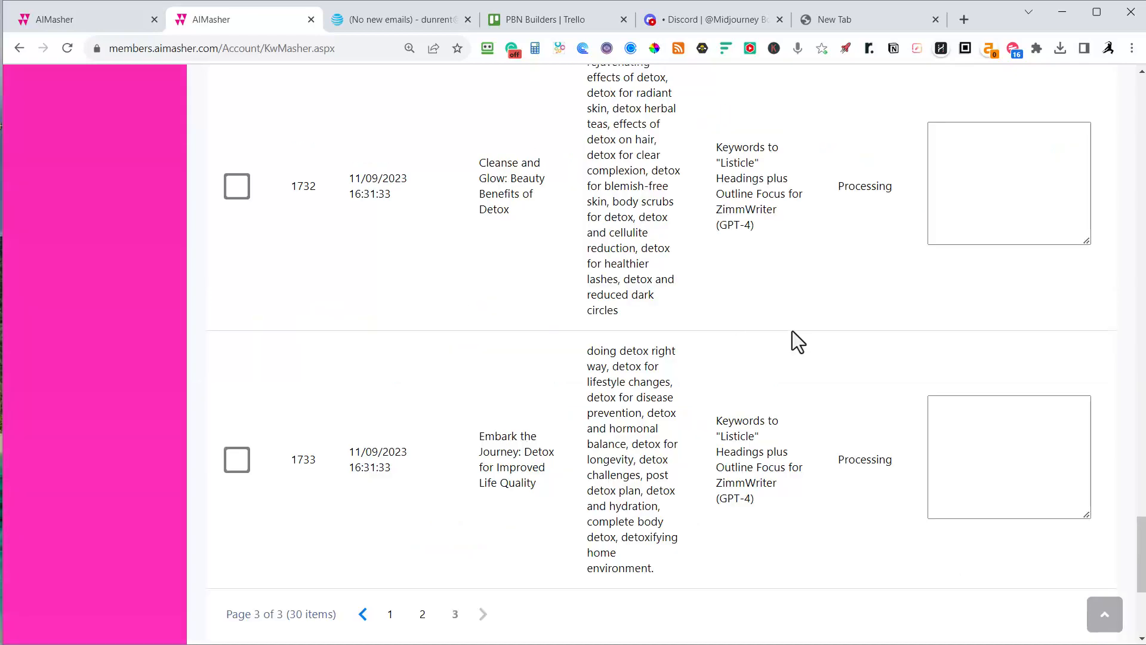
pyautogui.scroll(20, 776, 310)
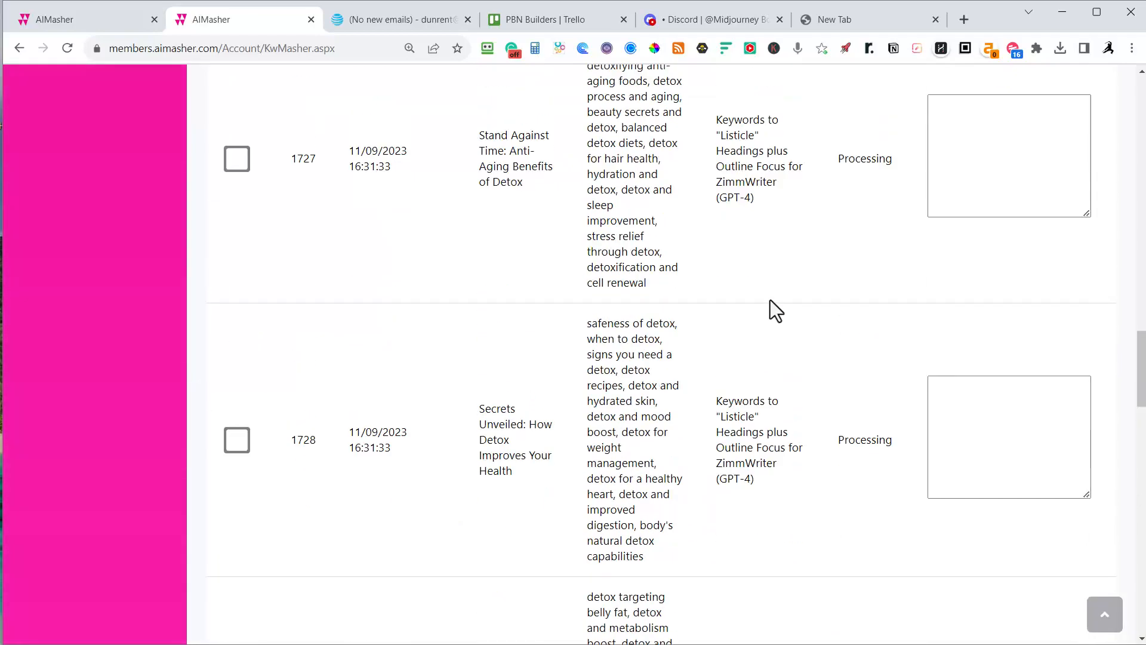
pyautogui.scroll(15, 770, 305)
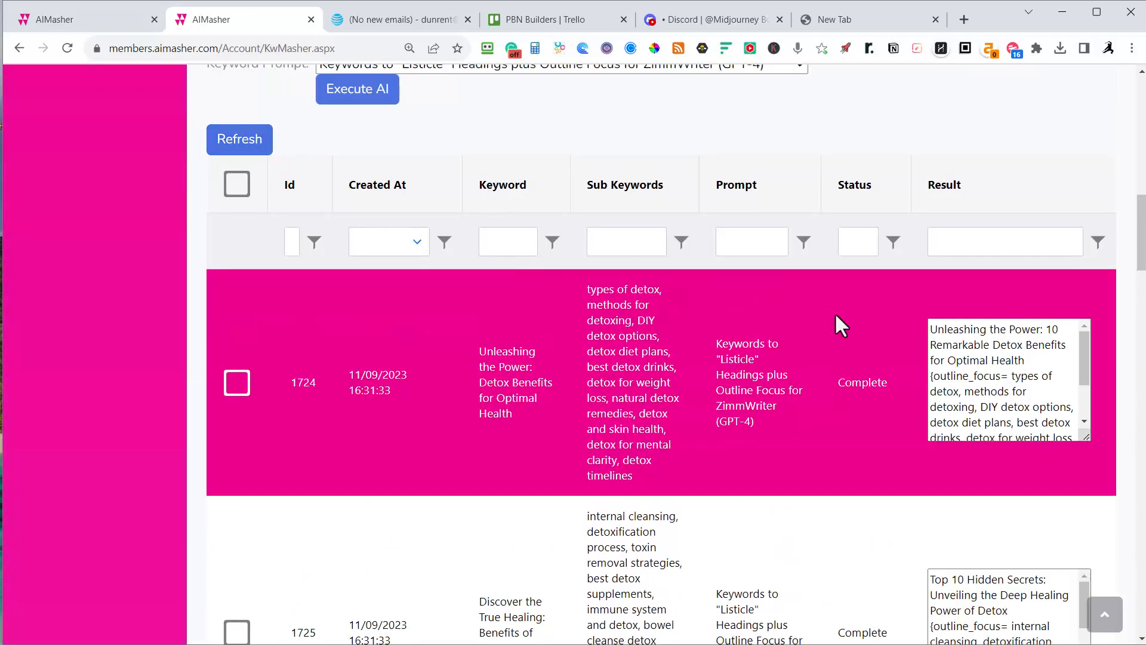
pyautogui.scroll(1, 1022, 426)
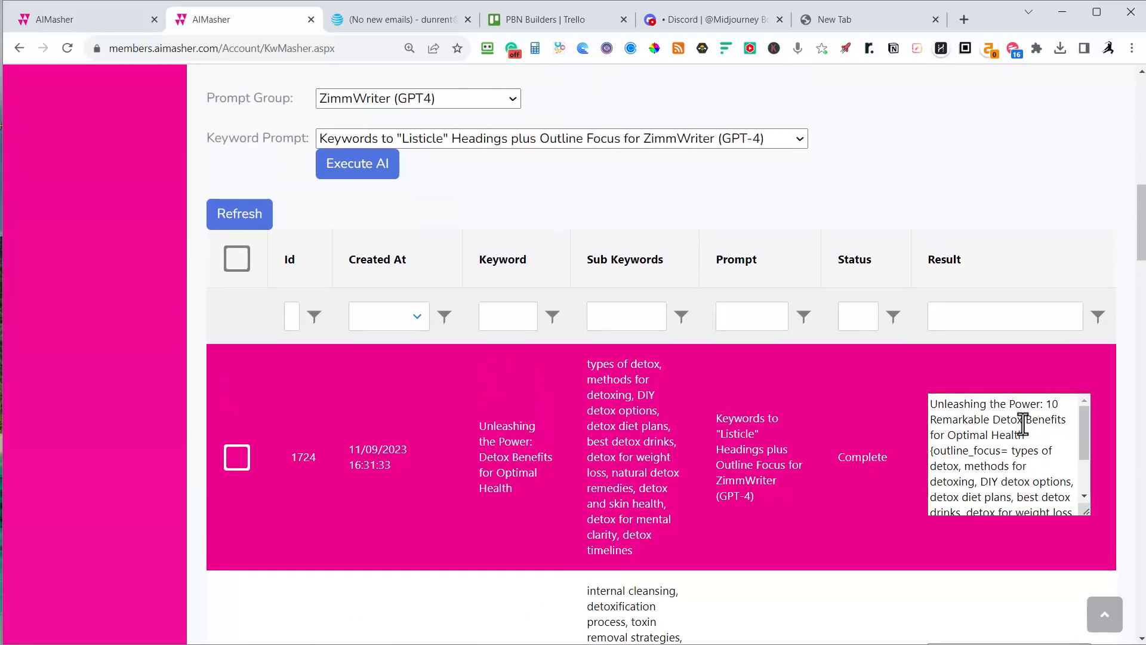
# - Read the listicle titles and outline focus in the results from "Unleashing the Power" to "Stand Against Time: Anti-Aging Benefits of Detox"
pyautogui.scroll(-1, 1025, 428)
pyautogui.scroll(-1, 1044, 433)
pyautogui.moveTo(1082, 459); pyautogui.dragTo(1076, 419)
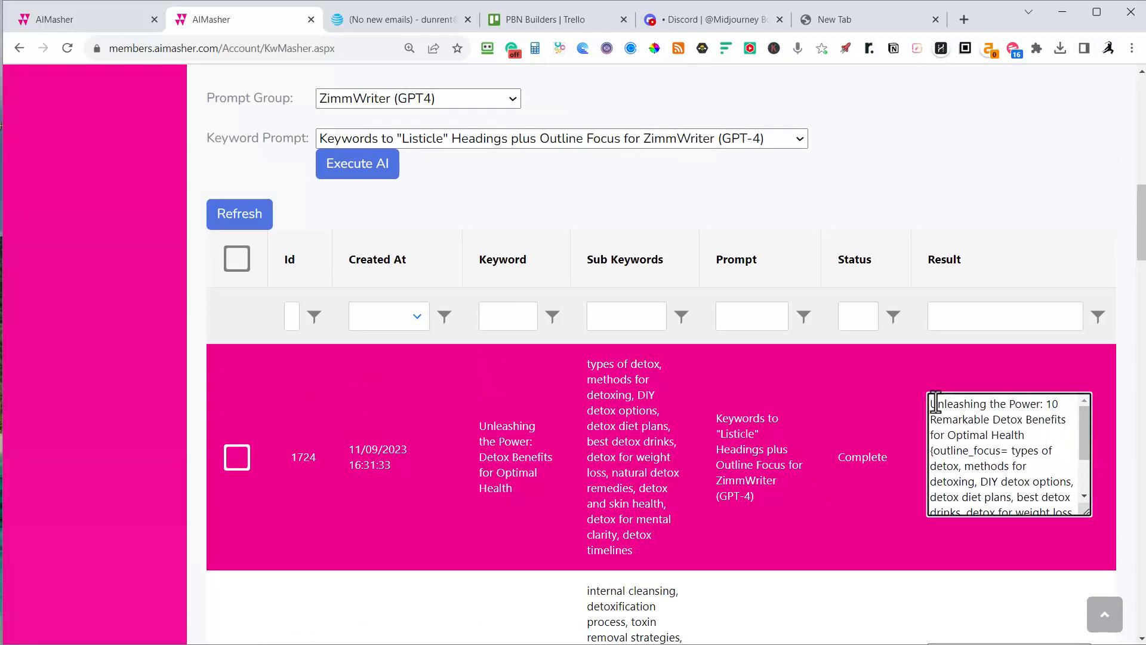
pyautogui.scroll(-7, 927, 397)
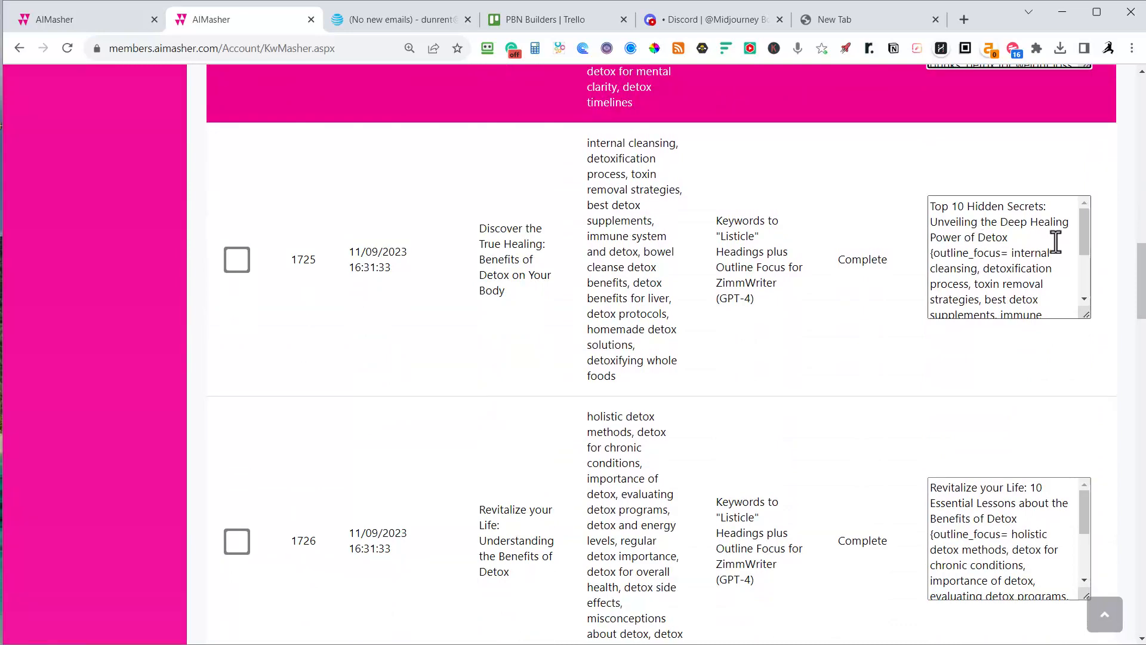
pyautogui.moveTo(1080, 225); pyautogui.dragTo(1093, 205)
pyautogui.scroll(-12, 901, 239)
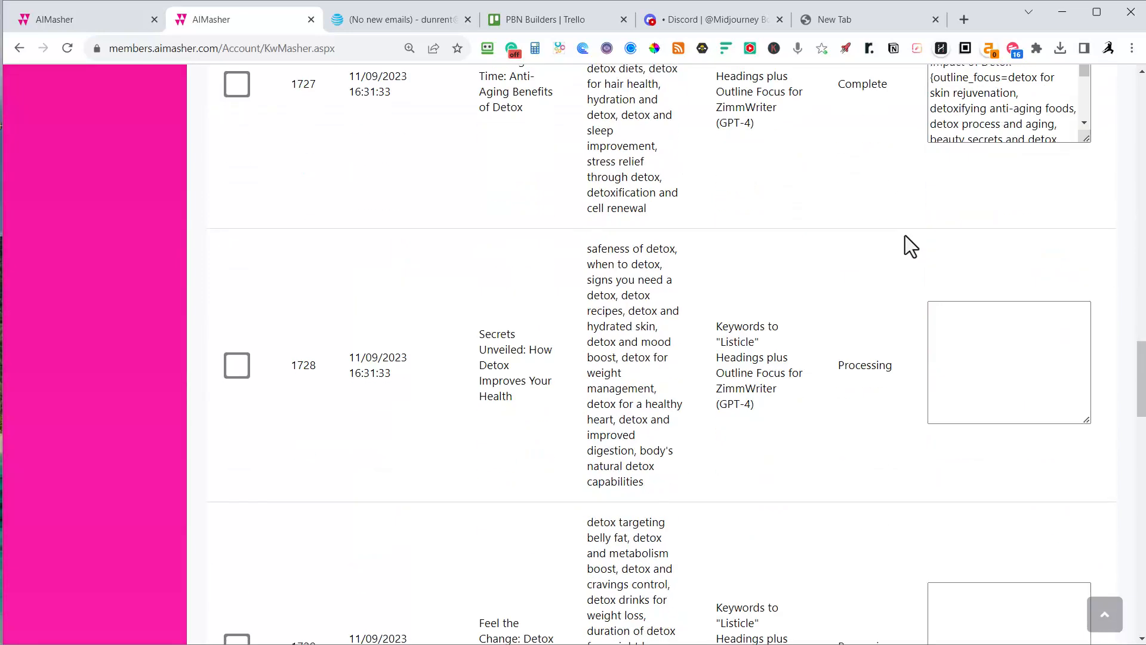
# - Look over the "Benefits of Detox" keyword clusters and remaining listicle entries, and copy all of the table's results to the clipboard
pyautogui.scroll(6, 895, 227)
pyautogui.scroll(15, 872, 219)
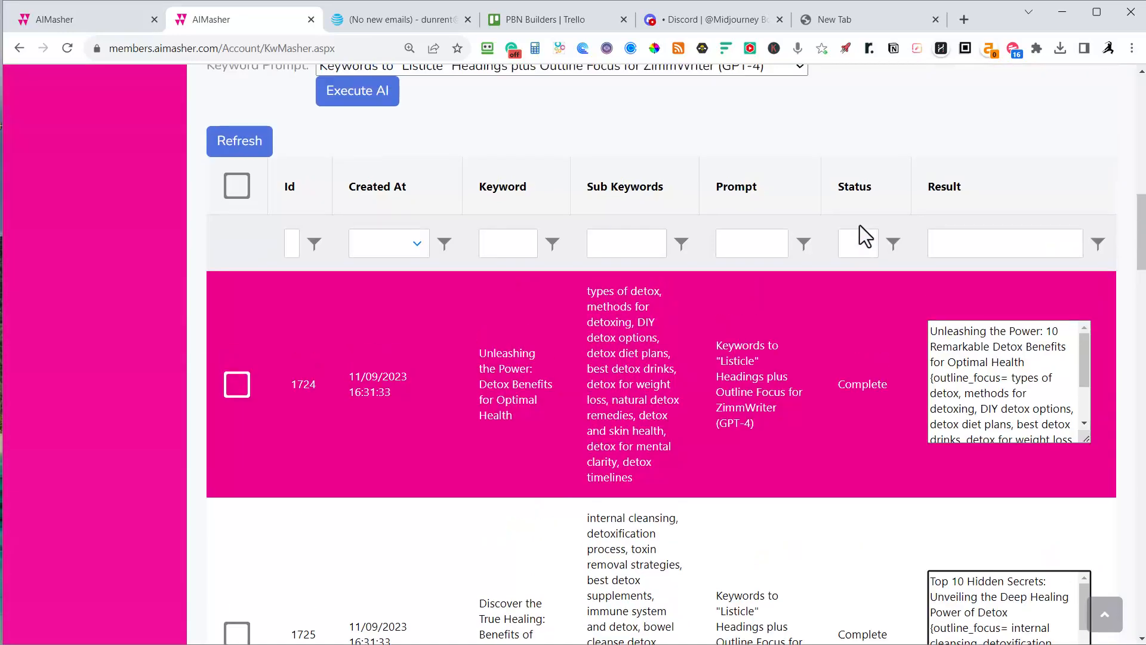
pyautogui.scroll(9, 883, 235)
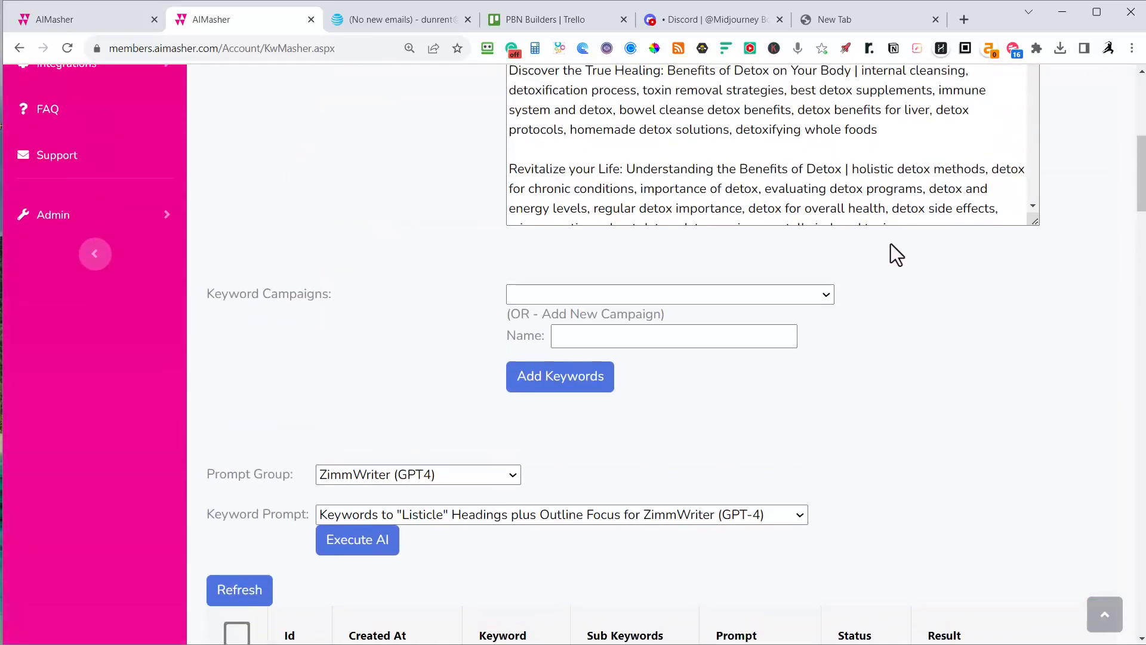
pyautogui.scroll(-10, 861, 256)
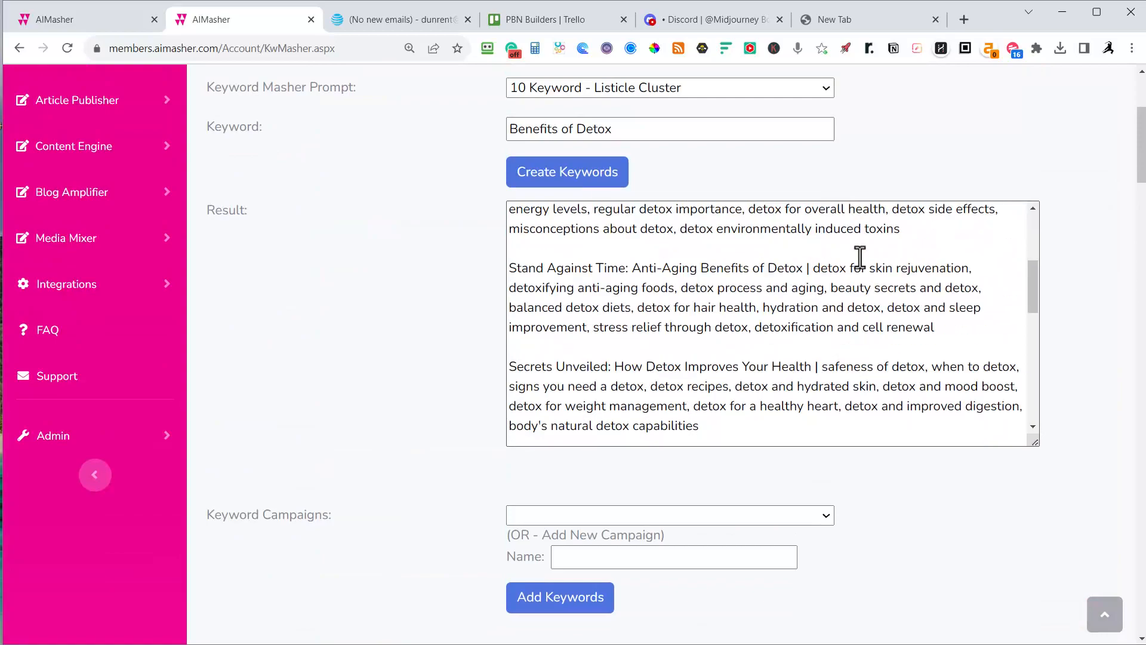
pyautogui.scroll(-20, 1112, 353)
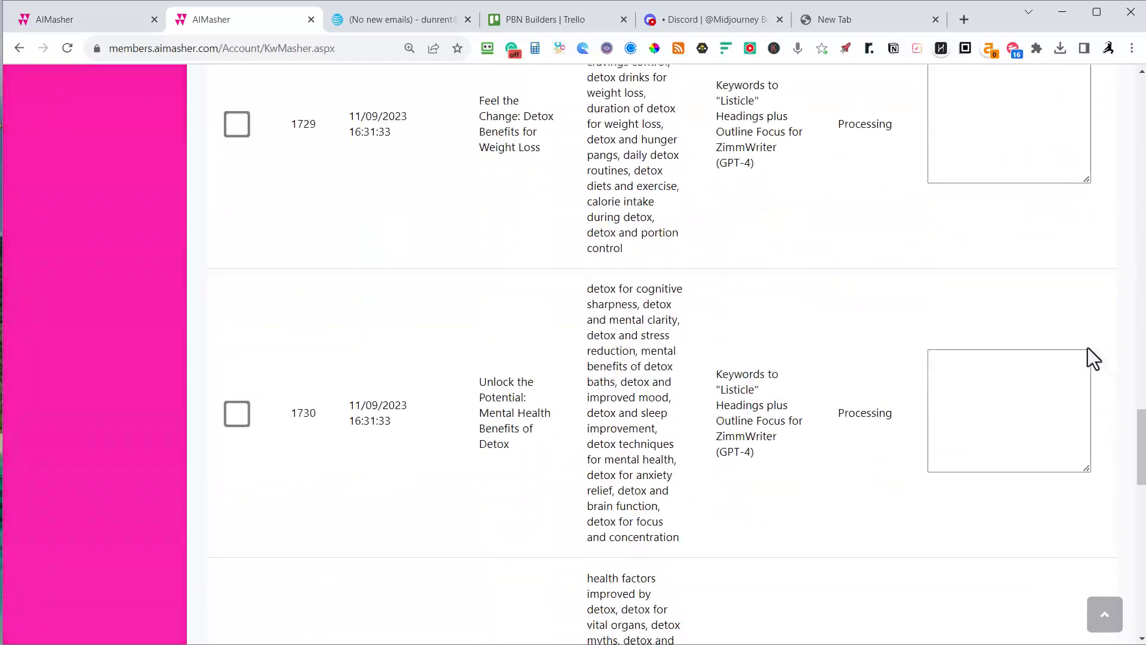
pyautogui.scroll(-8, 1045, 374)
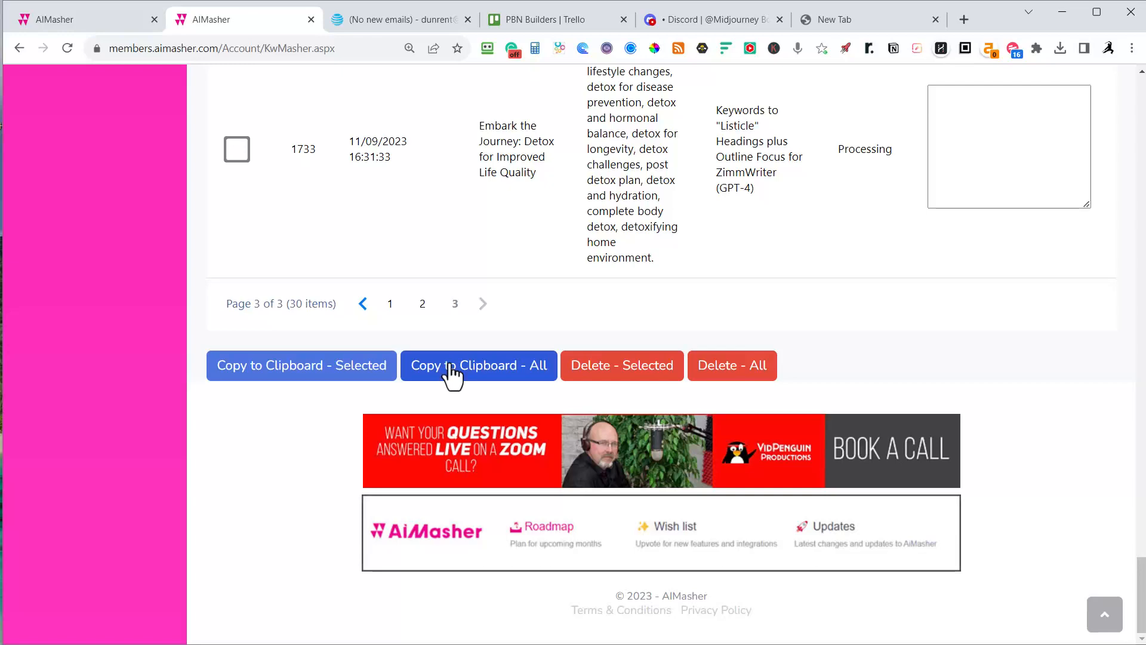
pyautogui.click(496, 357)
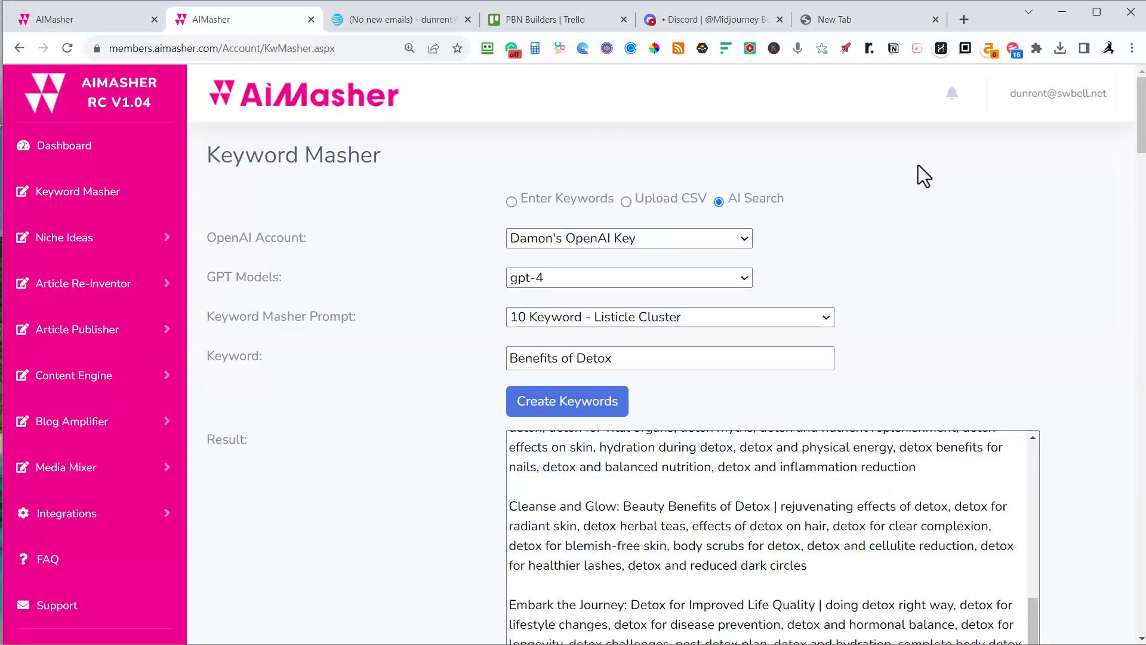